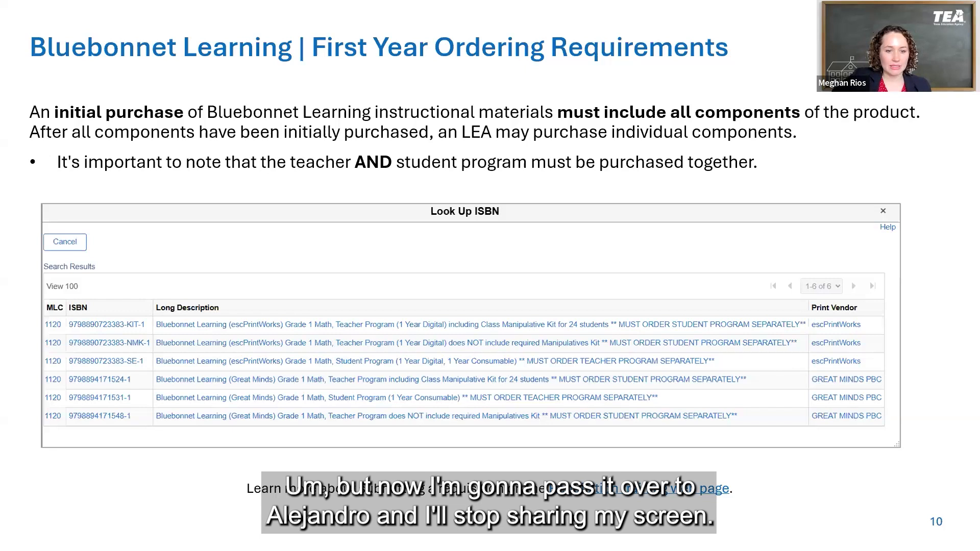
{"action": "key", "text": "Right"}
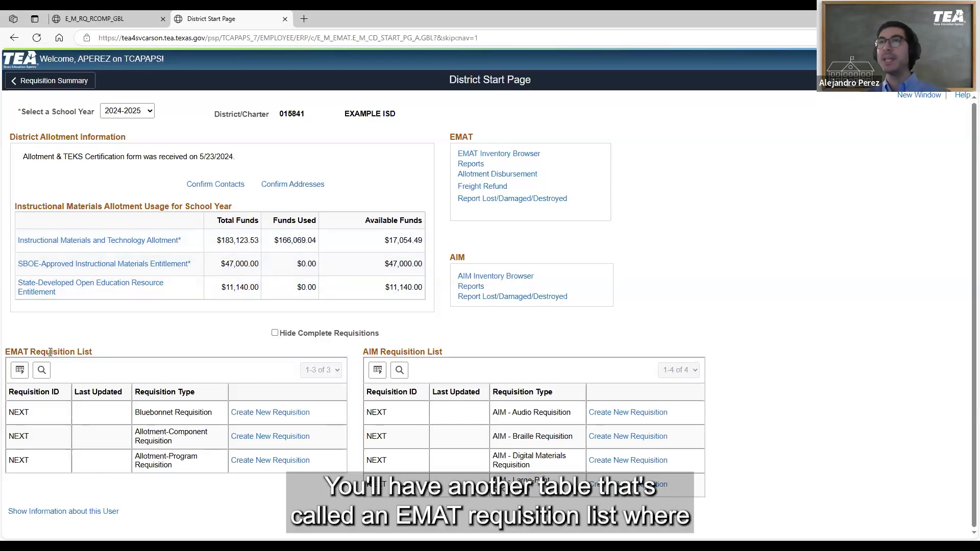
Create a new Bluebonnet Requisition from the EMAT Requisition List for school year 2024-2025
{"action": "triple_click", "coordinate": [115, 355]}
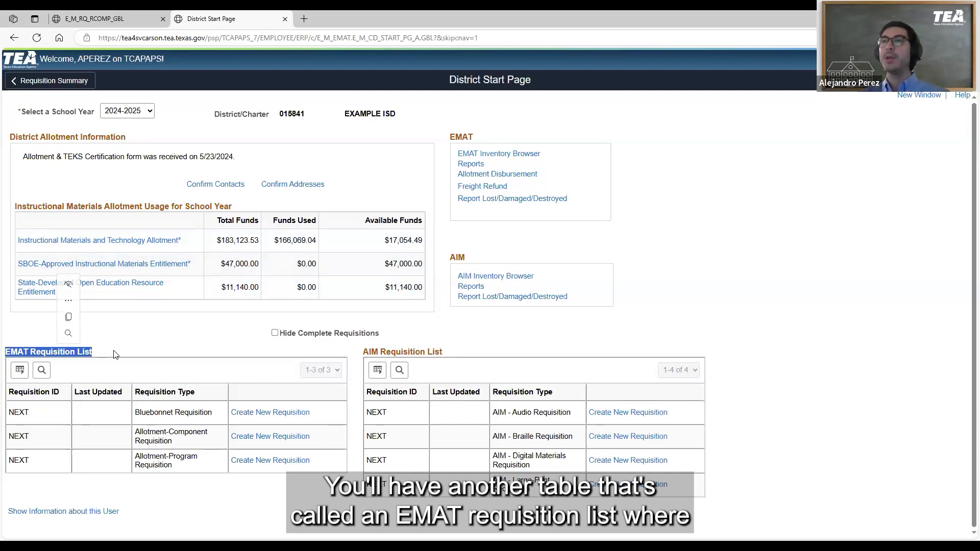
{"action": "left_click", "coordinate": [115, 354]}
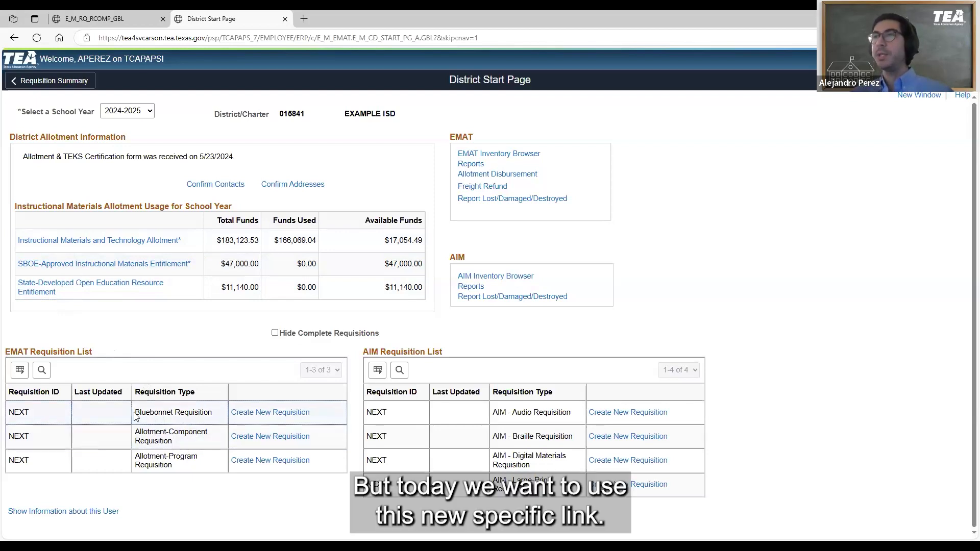
{"action": "left_click_drag", "start_coordinate": [135, 413], "coordinate": [215, 415]}
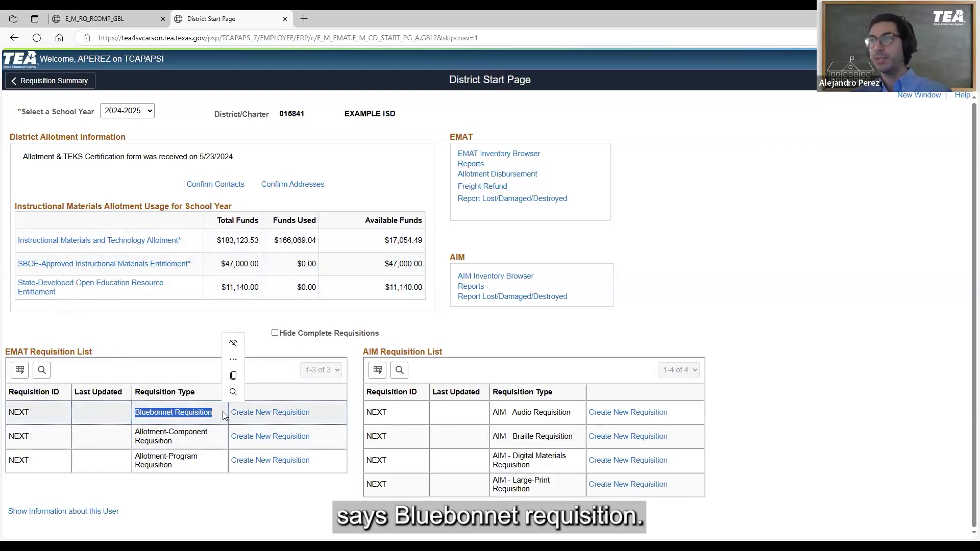
{"action": "left_click", "coordinate": [223, 411]}
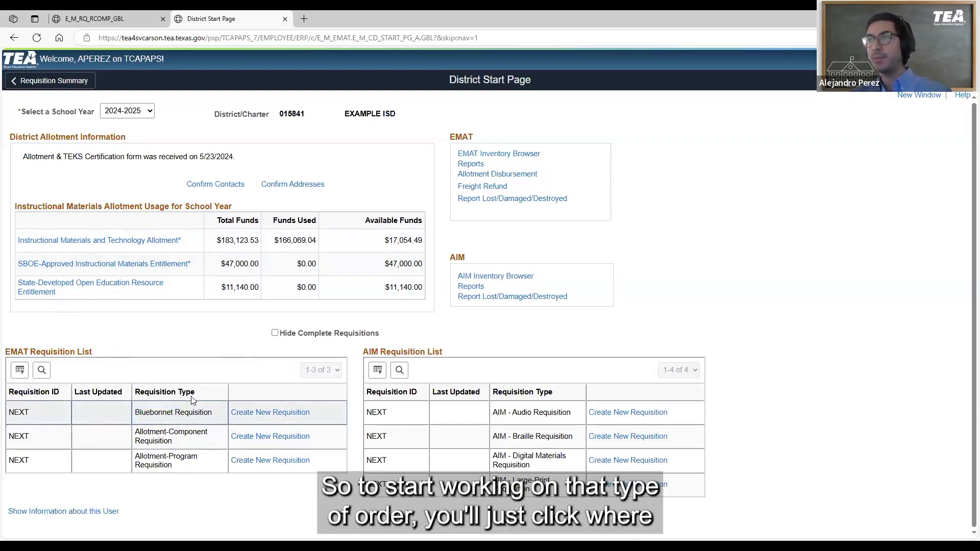
{"action": "left_click", "coordinate": [290, 414]}
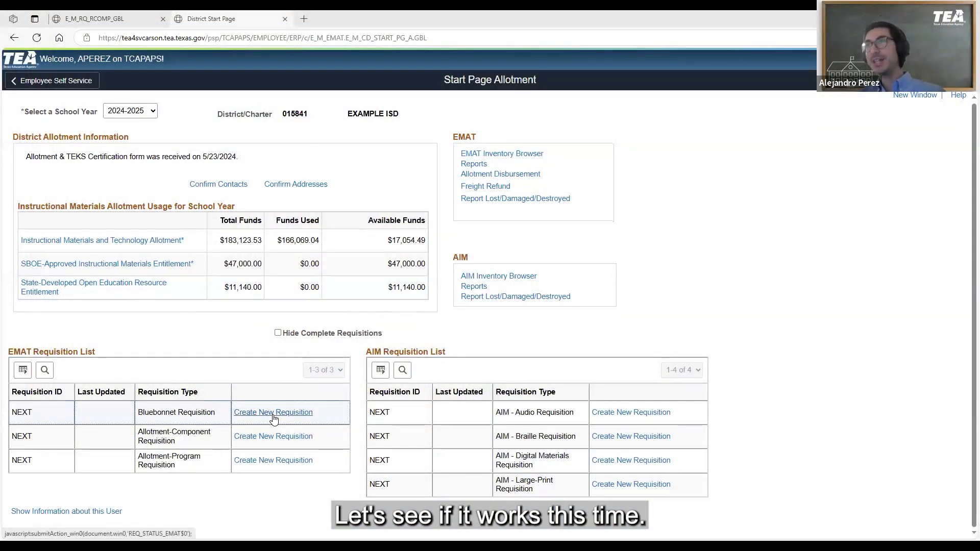
{"action": "left_click", "coordinate": [274, 414]}
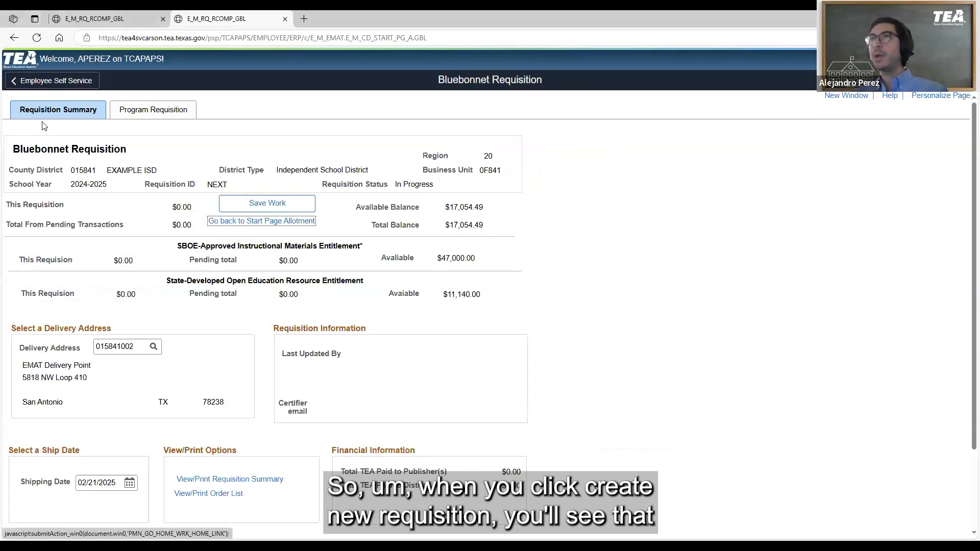
Review the new requisition's summary and open its Program Requisition page
{"action": "triple_click", "coordinate": [92, 149]}
{"action": "left_click", "coordinate": [145, 164]}
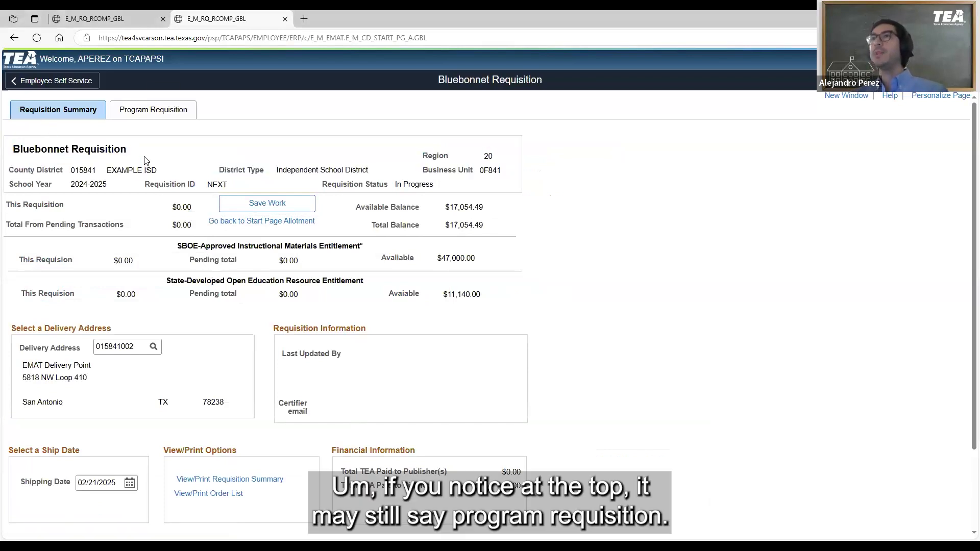
{"action": "left_click", "coordinate": [150, 120]}
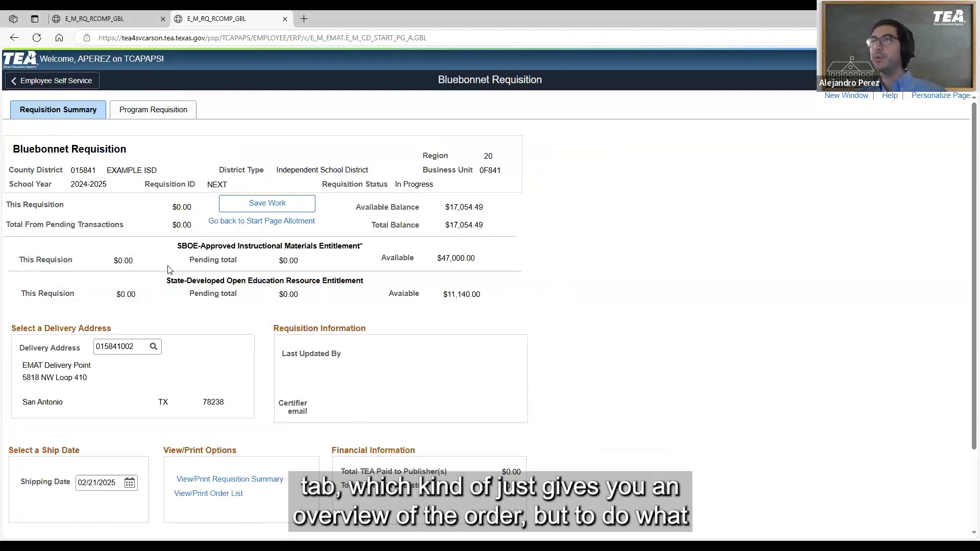
{"action": "scroll", "coordinate": [162, 263], "scroll_direction": "down", "scroll_amount": 2}
{"action": "scroll", "coordinate": [162, 262], "scroll_direction": "up", "scroll_amount": 2}
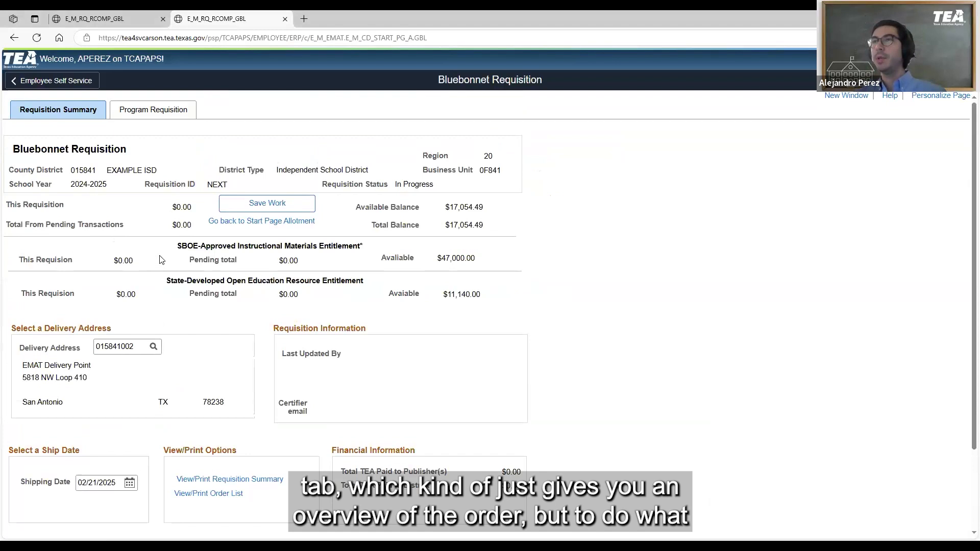
{"action": "left_click", "coordinate": [165, 116]}
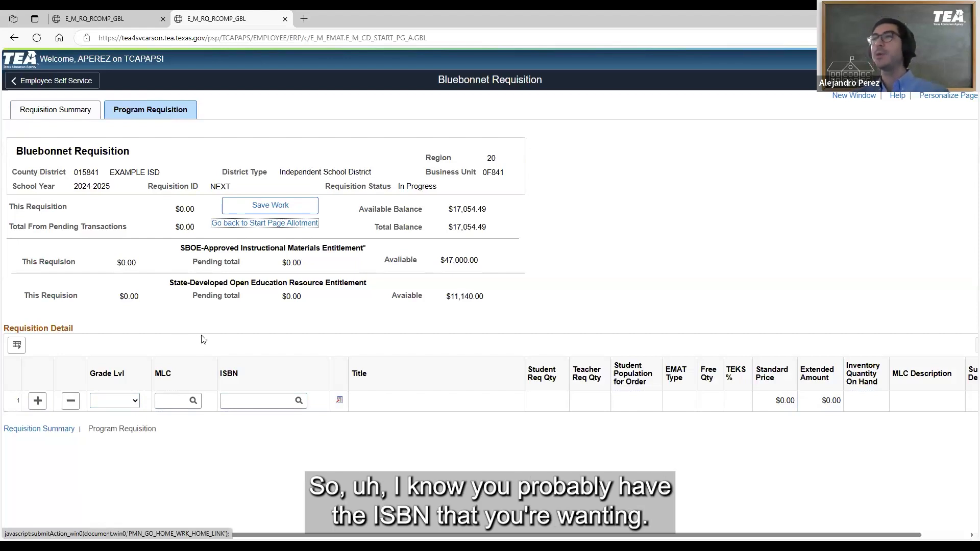
Set the grade level of the first requisition detail row to K
{"action": "left_click", "coordinate": [237, 401]}
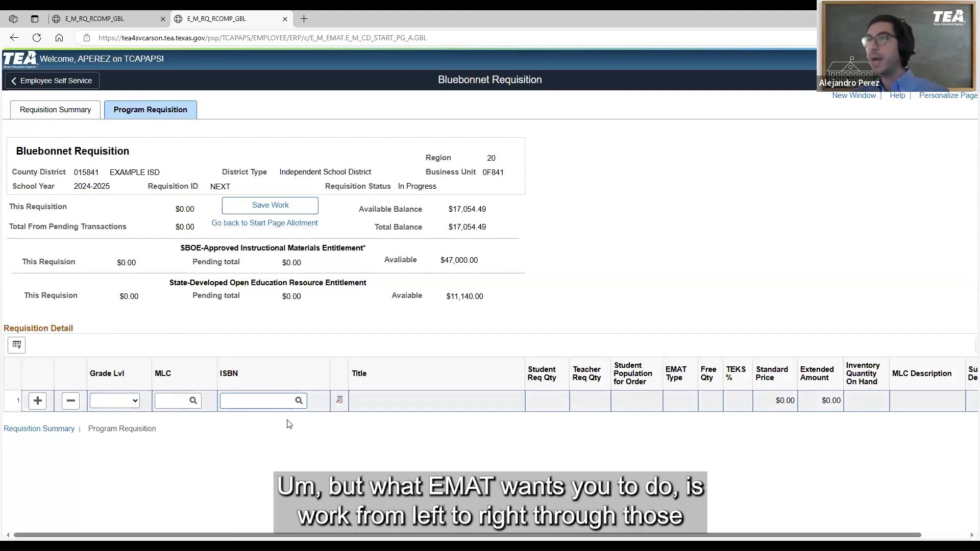
{"action": "left_click", "coordinate": [134, 403]}
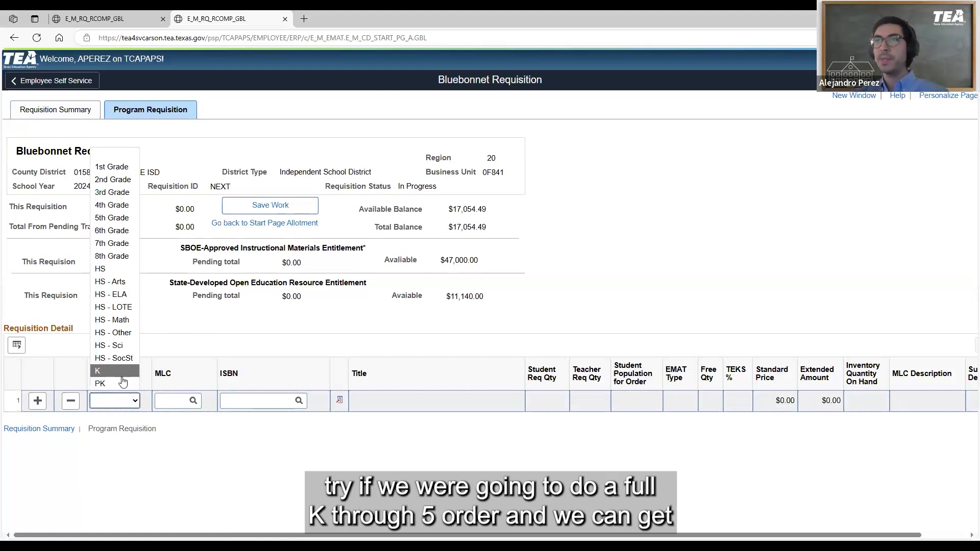
{"action": "left_click", "coordinate": [123, 377]}
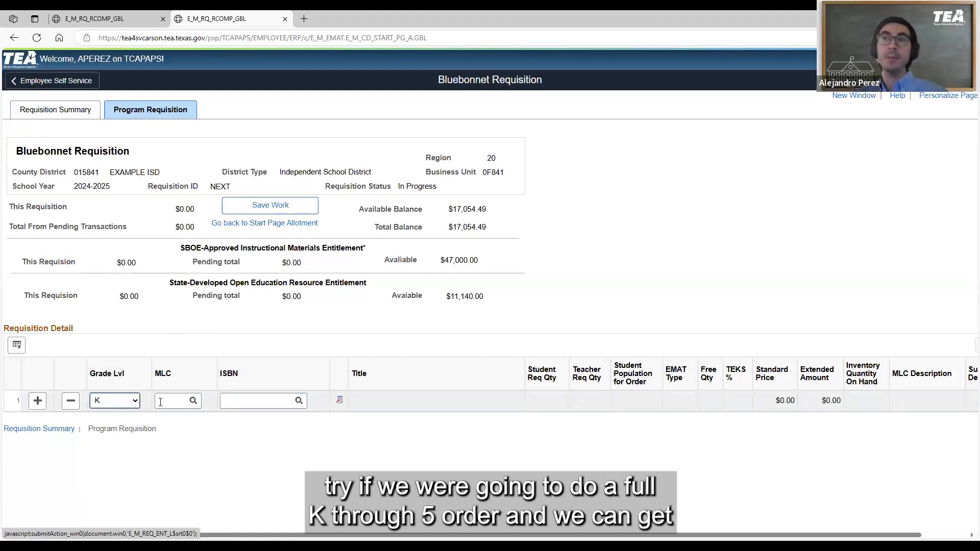
{"action": "left_click", "coordinate": [163, 375]}
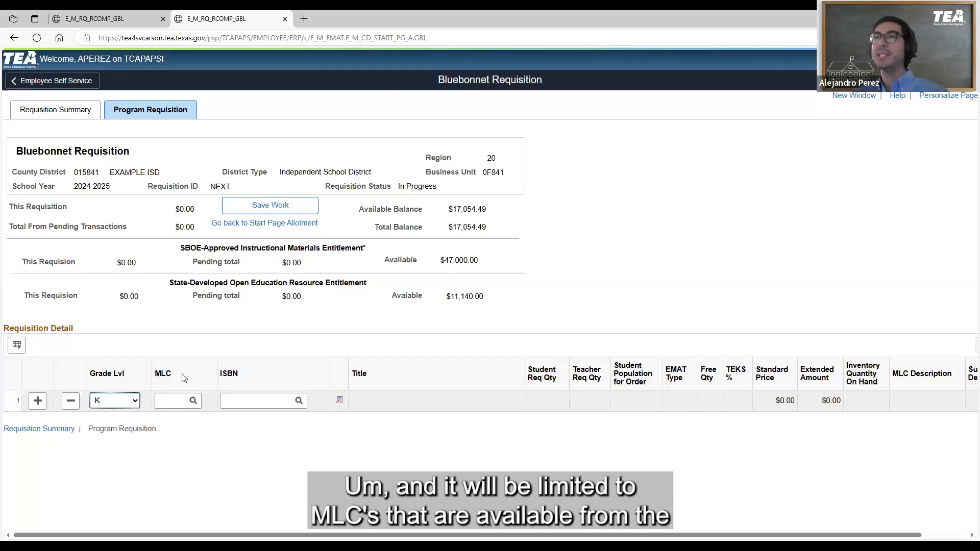
{"action": "left_click", "coordinate": [123, 404]}
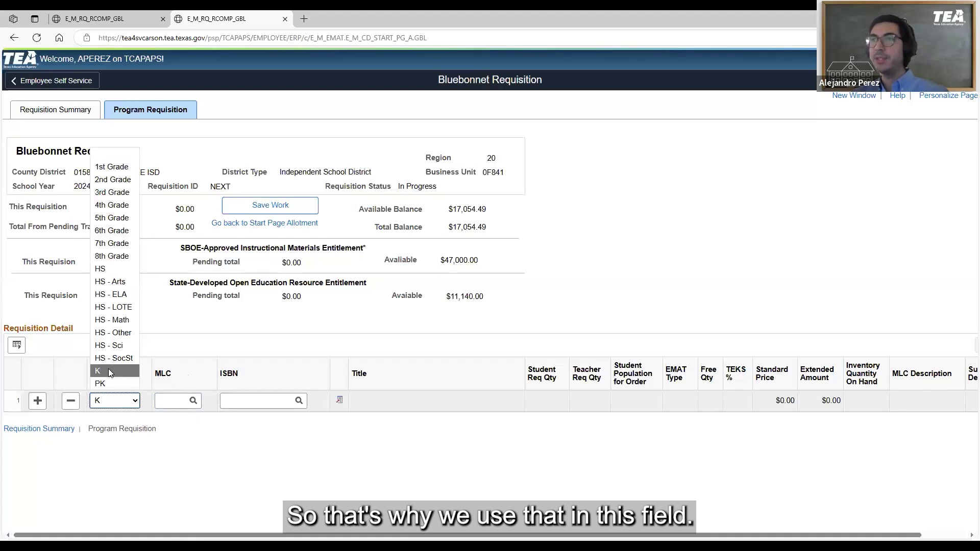
{"action": "left_click", "coordinate": [108, 372]}
Look up the MLC for the kindergarten row and choose 0120, Mathematics, Kindergarten
{"action": "left_click", "coordinate": [194, 407]}
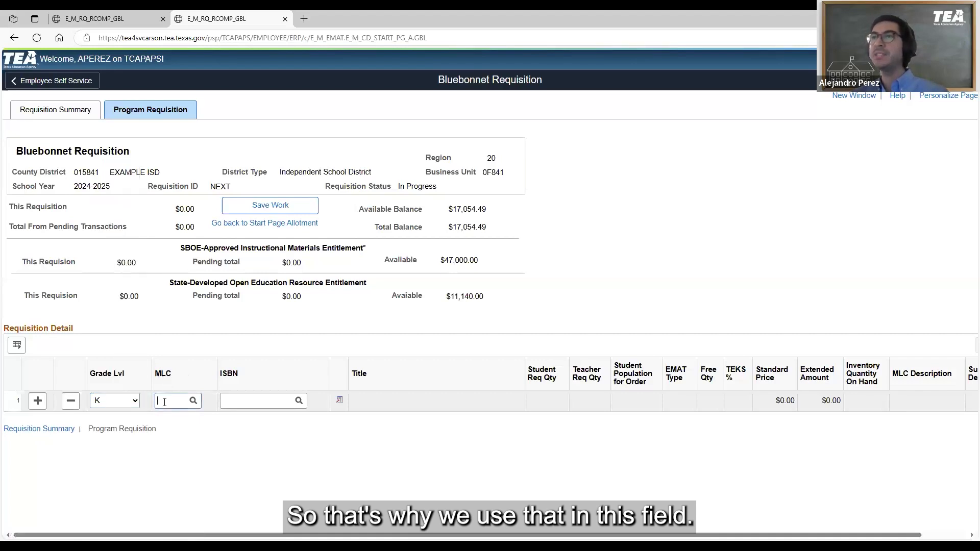
{"action": "left_click", "coordinate": [193, 401]}
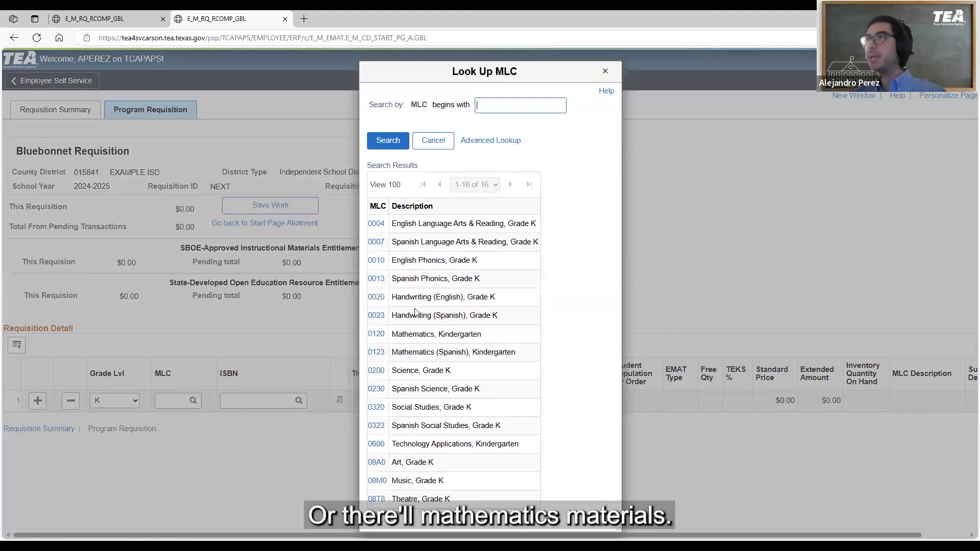
{"action": "left_click_drag", "start_coordinate": [407, 225], "coordinate": [451, 267]}
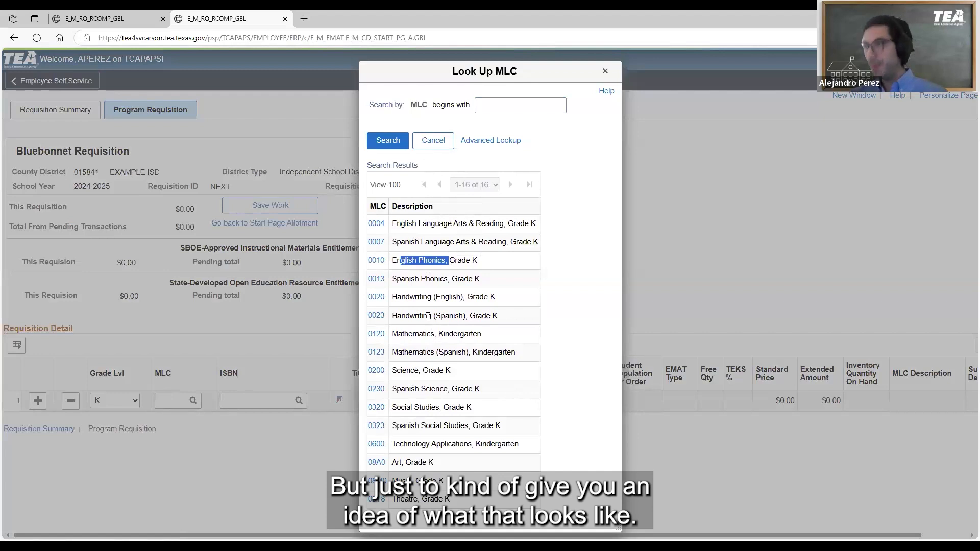
{"action": "left_click", "coordinate": [376, 337]}
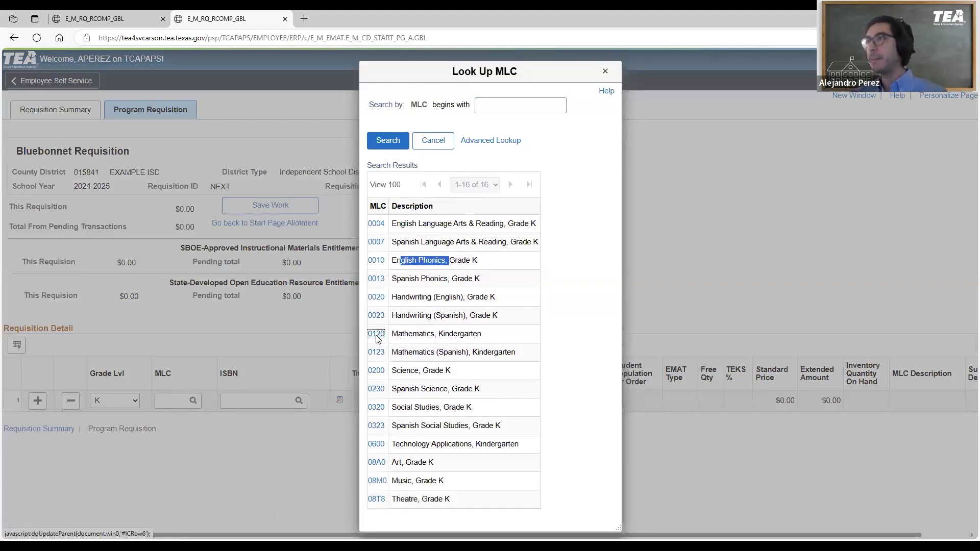
{"action": "left_click", "coordinate": [238, 401]}
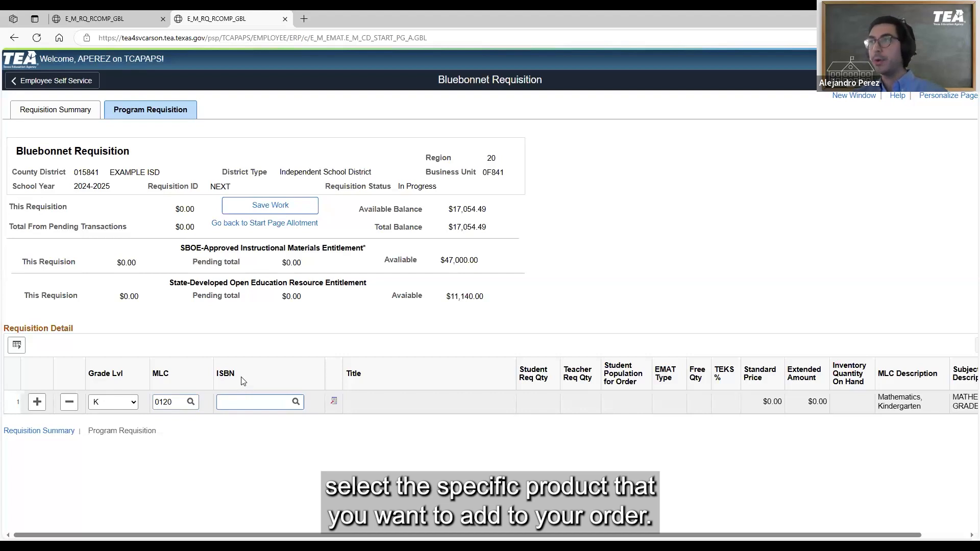
{"action": "left_click", "coordinate": [295, 402]}
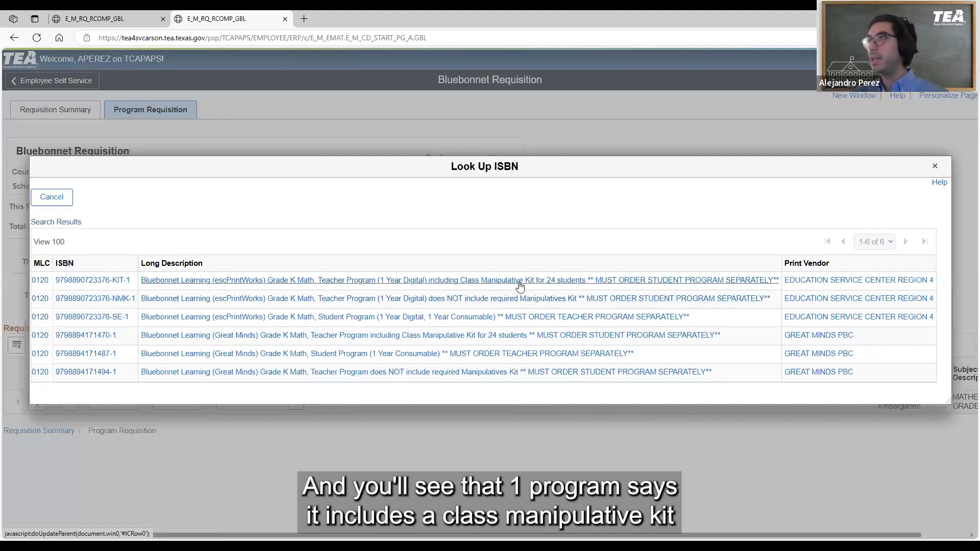
{"action": "left_click", "coordinate": [465, 287]}
{"action": "left_click_drag", "start_coordinate": [389, 397], "coordinate": [432, 432]}
{"action": "left_click", "coordinate": [433, 430]}
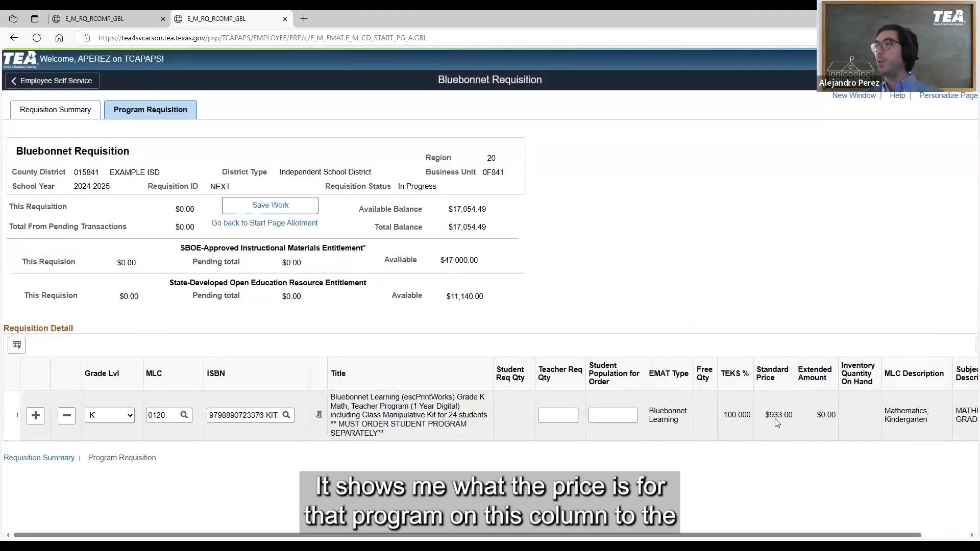
{"action": "left_click_drag", "start_coordinate": [775, 420], "coordinate": [774, 420]}
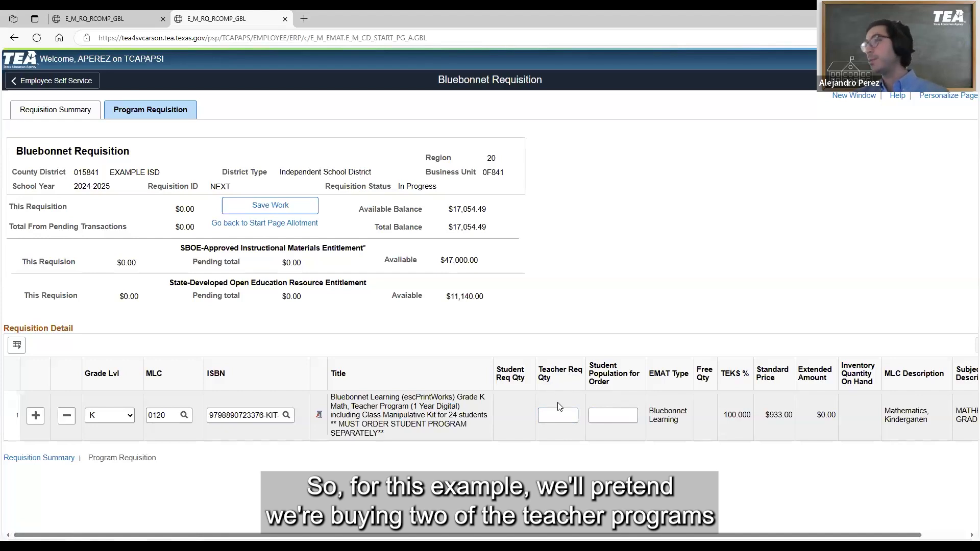
Set the teacher requisition quantity for the Grade K Math teacher program to 2 and check the row's extended amount
{"action": "left_click", "coordinate": [560, 417]}
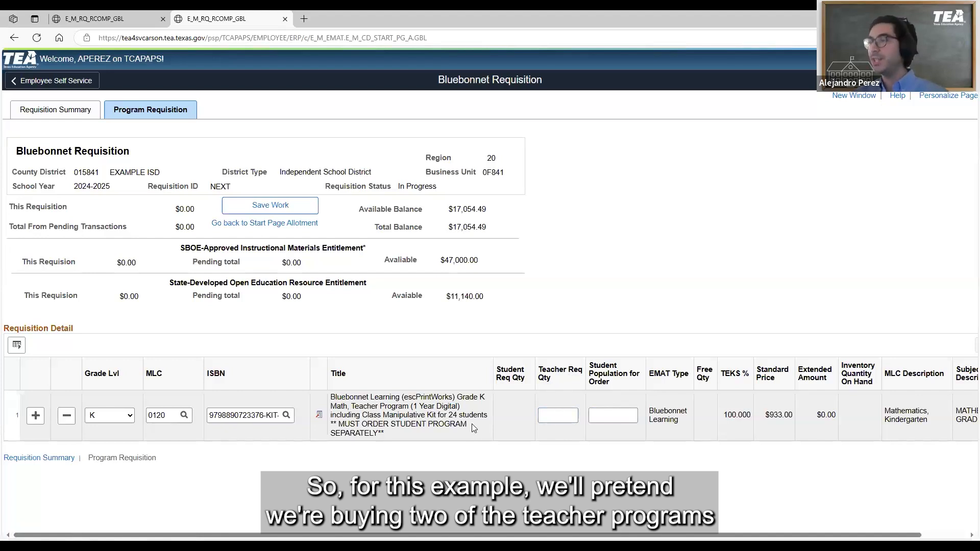
{"action": "left_click_drag", "start_coordinate": [449, 415], "coordinate": [457, 415]}
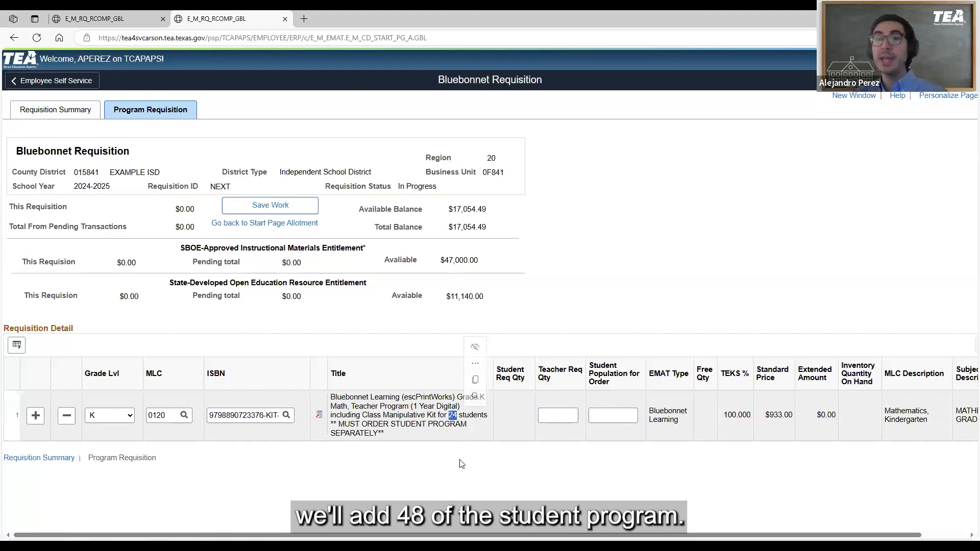
{"action": "left_click", "coordinate": [561, 417]}
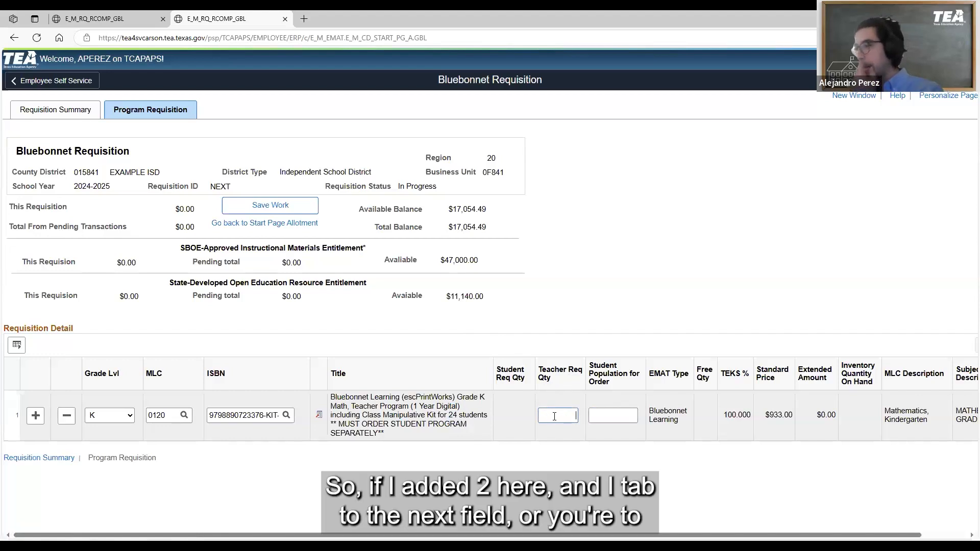
{"action": "type", "text": "2"}
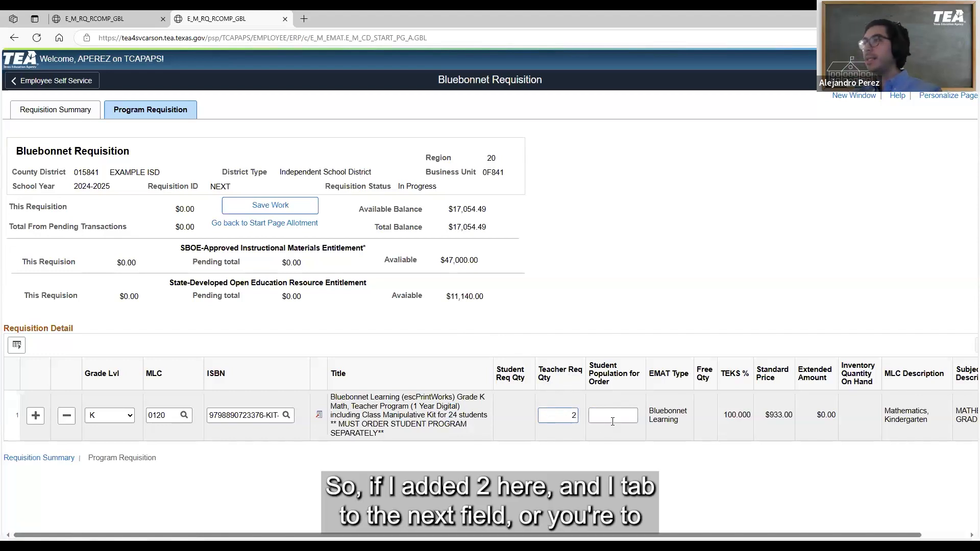
{"action": "left_click", "coordinate": [614, 420]}
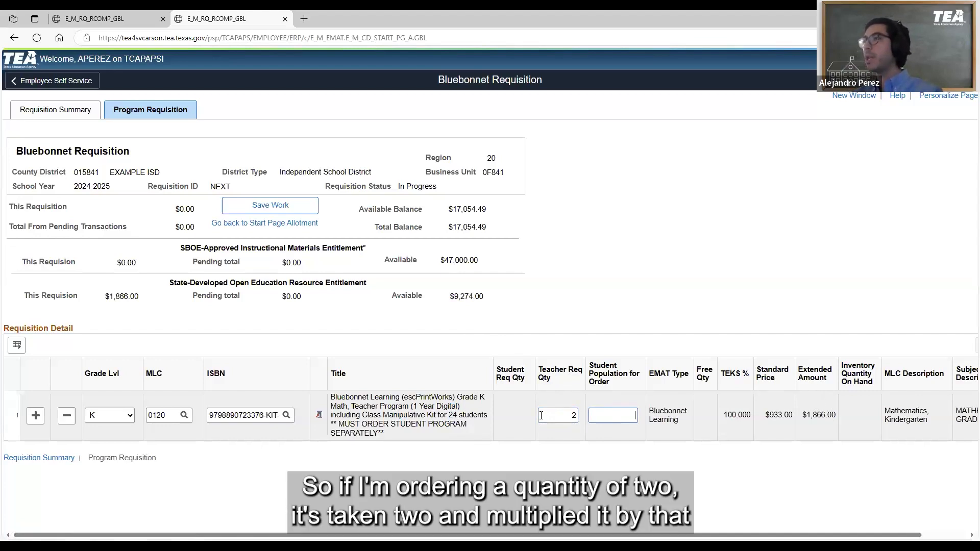
{"action": "left_click", "coordinate": [561, 414]}
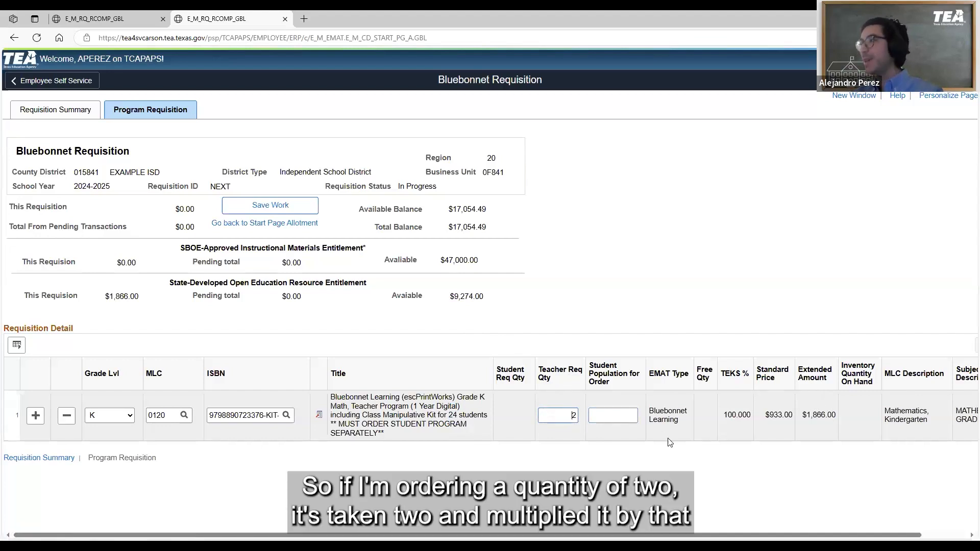
{"action": "left_click_drag", "start_coordinate": [774, 414], "coordinate": [781, 416]}
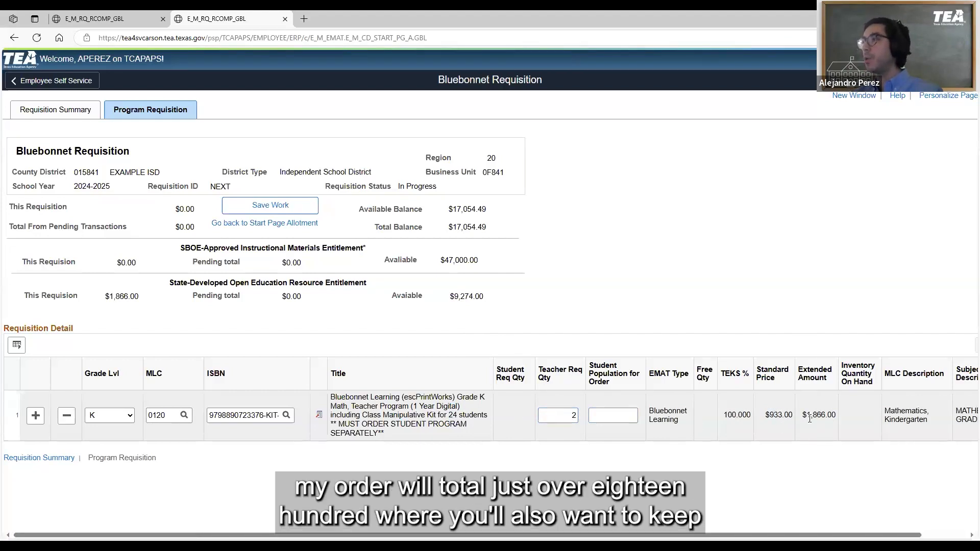
{"action": "left_click_drag", "start_coordinate": [807, 415], "coordinate": [824, 414]}
{"action": "left_click", "coordinate": [823, 415]}
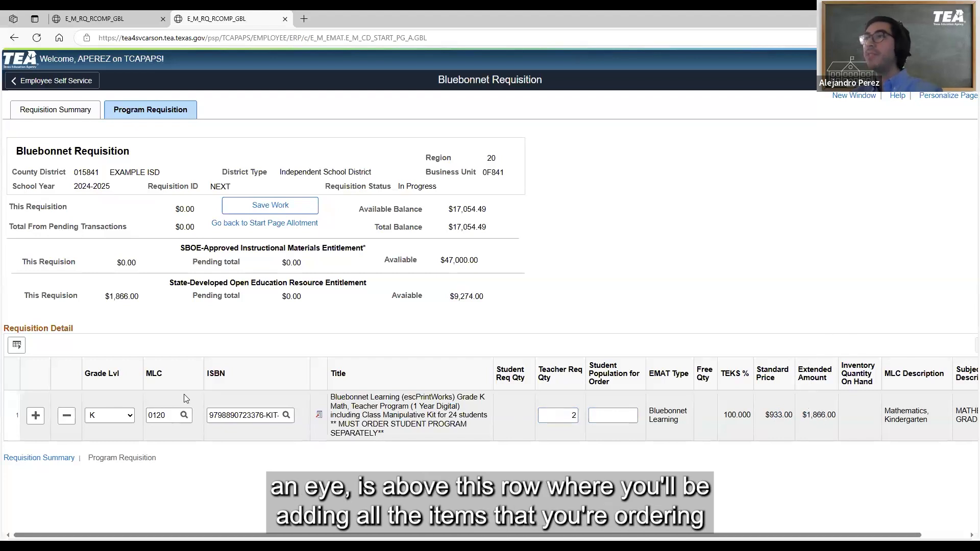
Add a second row to the requisition detail and compare the first row's extended amount with the State-Developed Open Education Resource Entitlement
{"action": "left_click", "coordinate": [35, 415]}
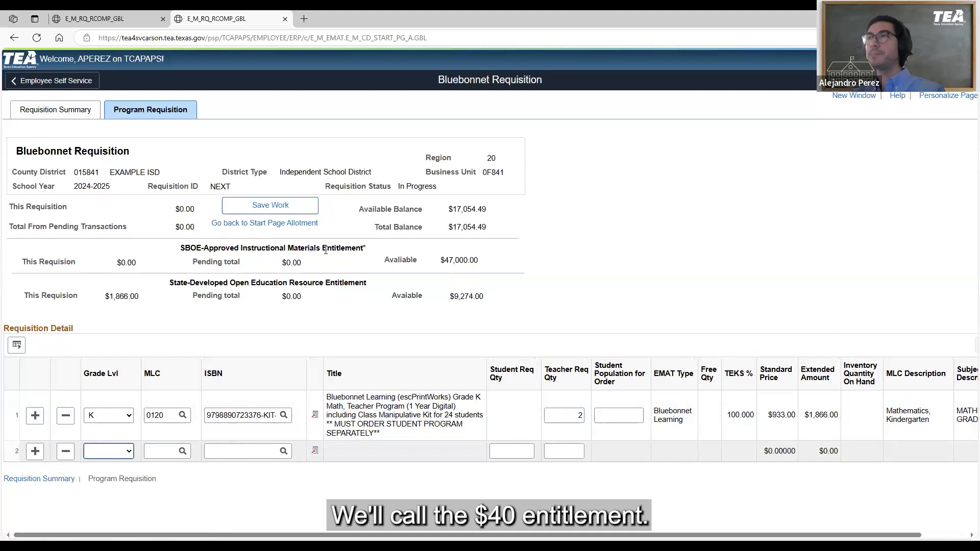
{"action": "left_click_drag", "start_coordinate": [325, 283], "coordinate": [369, 287]}
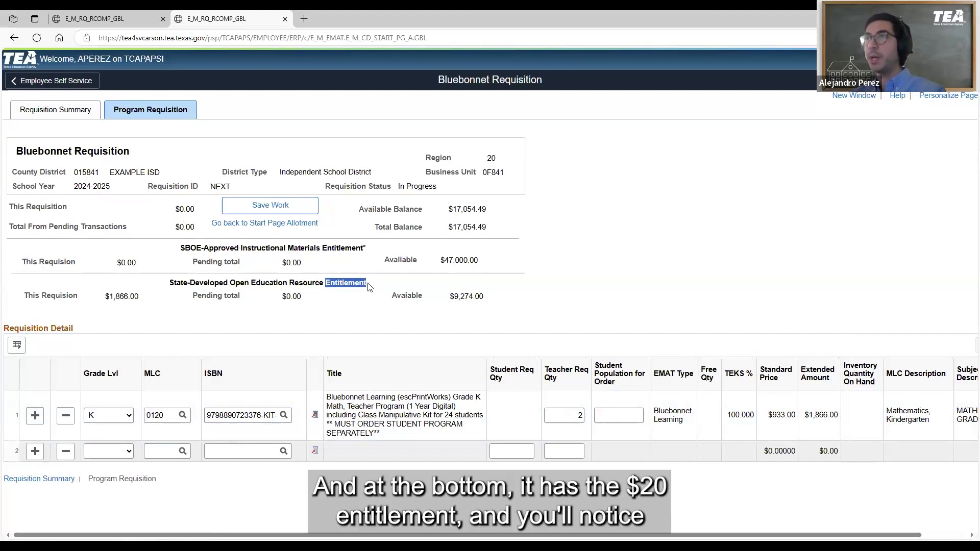
{"action": "left_click", "coordinate": [368, 287]}
{"action": "left_click_drag", "start_coordinate": [814, 416], "coordinate": [840, 417]}
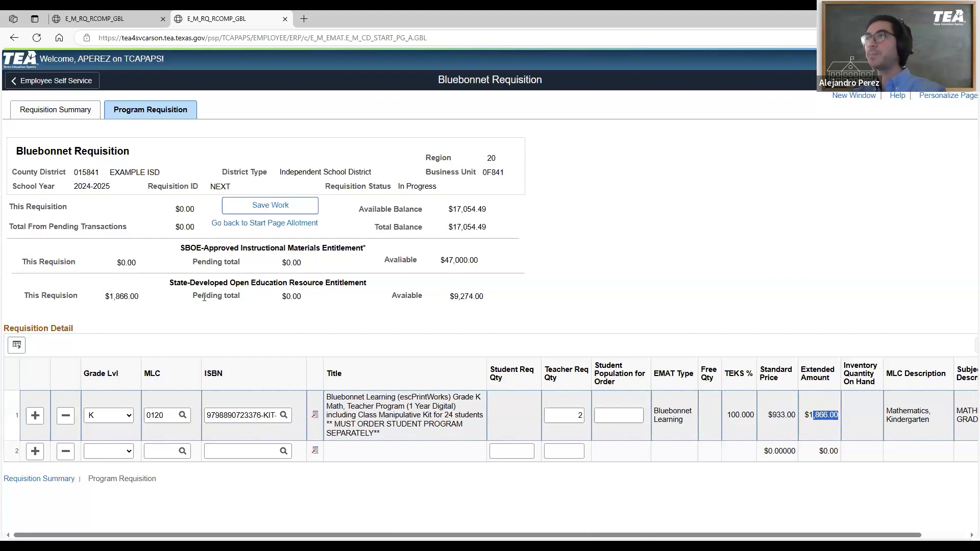
Compare the available amounts of the State-Developed Open Education Resource Entitlement and the SBOE-Approved Instructional Materials Entitlement
{"action": "left_click", "coordinate": [551, 451]}
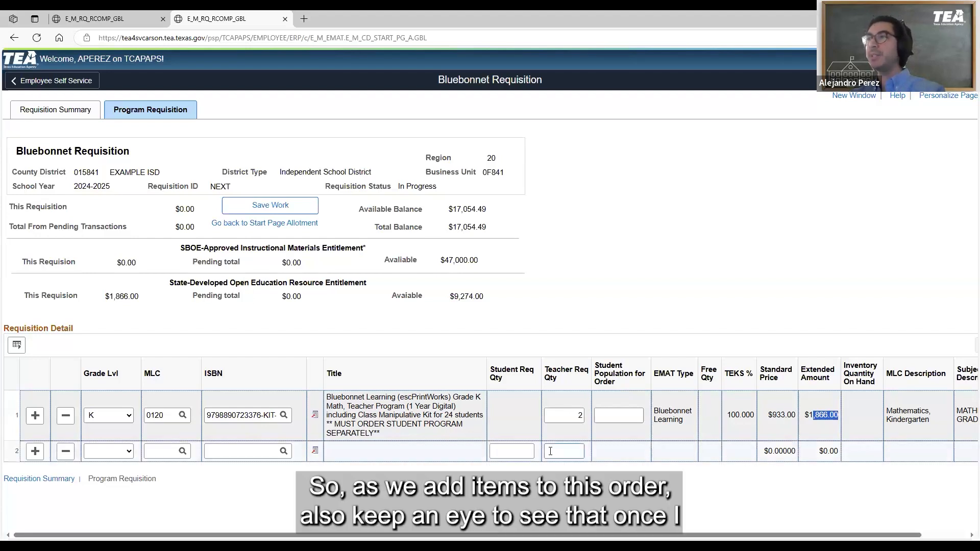
{"action": "left_click", "coordinate": [371, 327]}
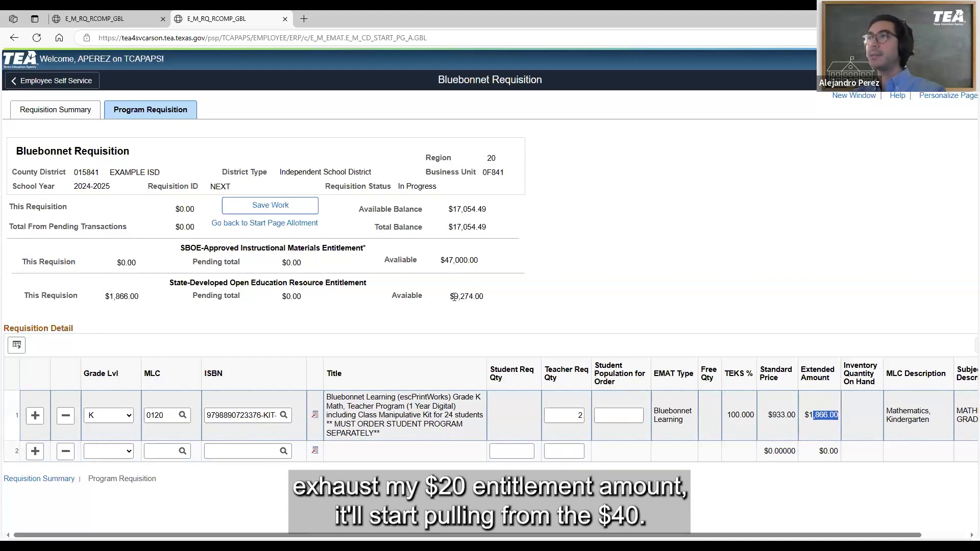
{"action": "left_click_drag", "start_coordinate": [455, 297], "coordinate": [493, 299]}
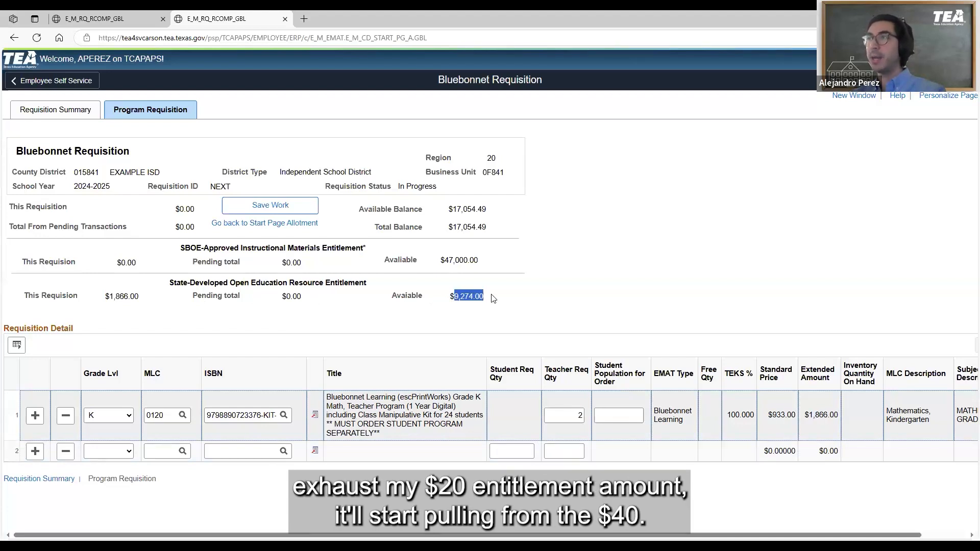
{"action": "left_click", "coordinate": [447, 264]}
{"action": "left_click_drag", "start_coordinate": [439, 264], "coordinate": [464, 270]}
{"action": "left_click", "coordinate": [463, 271]}
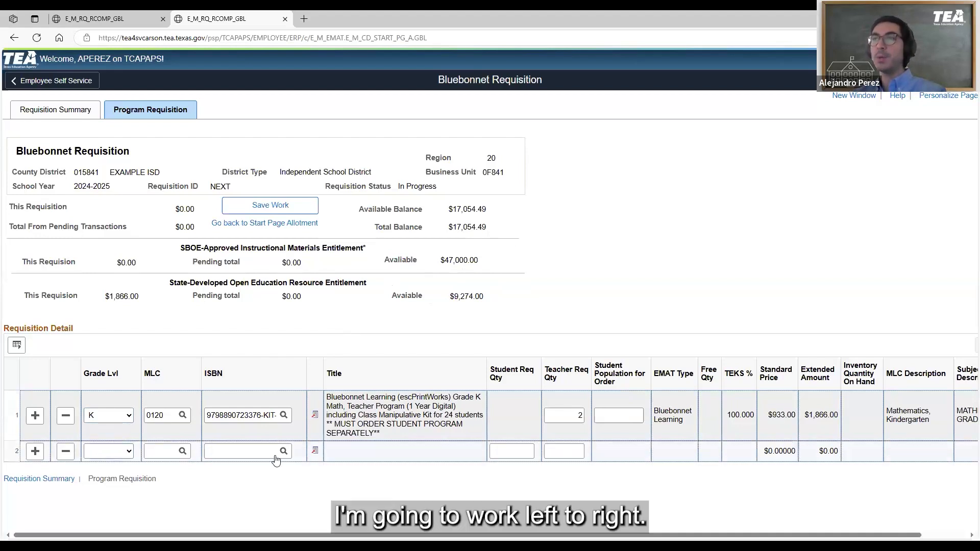
{"action": "left_click", "coordinate": [130, 452]}
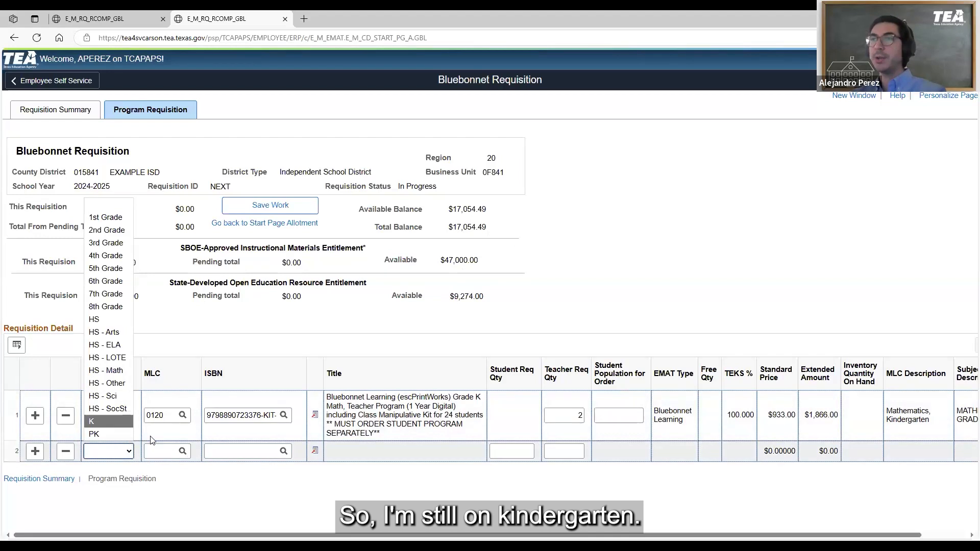
{"action": "left_click", "coordinate": [120, 422]}
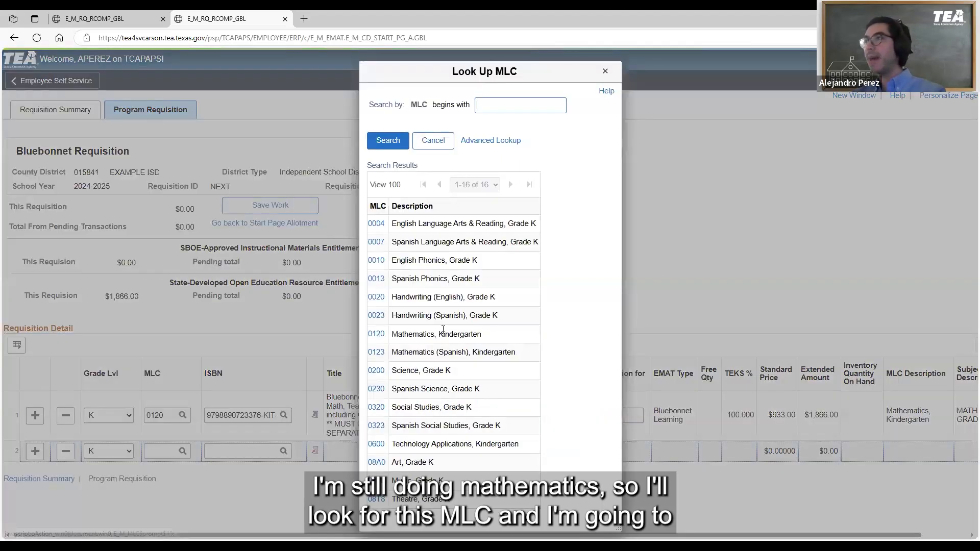
{"action": "left_click", "coordinate": [377, 334]}
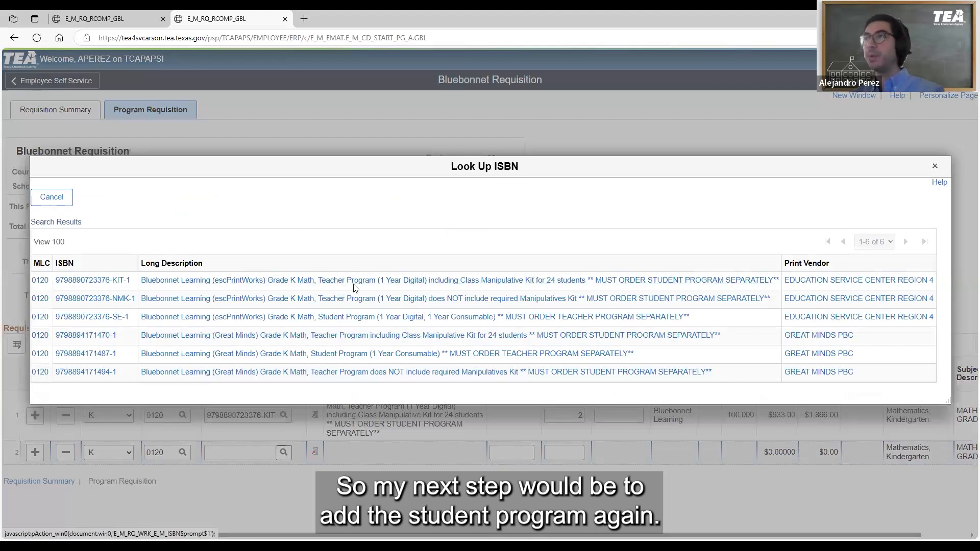
{"action": "left_click", "coordinate": [357, 319]}
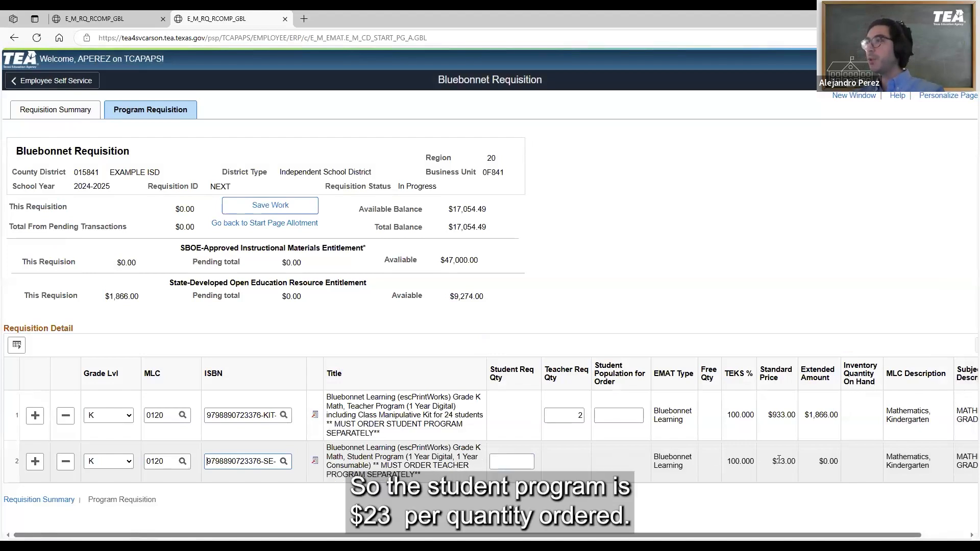
Check the student program's price and extended amount, and set its student requisition quantity to 48
{"action": "left_click_drag", "start_coordinate": [777, 461], "coordinate": [844, 462]}
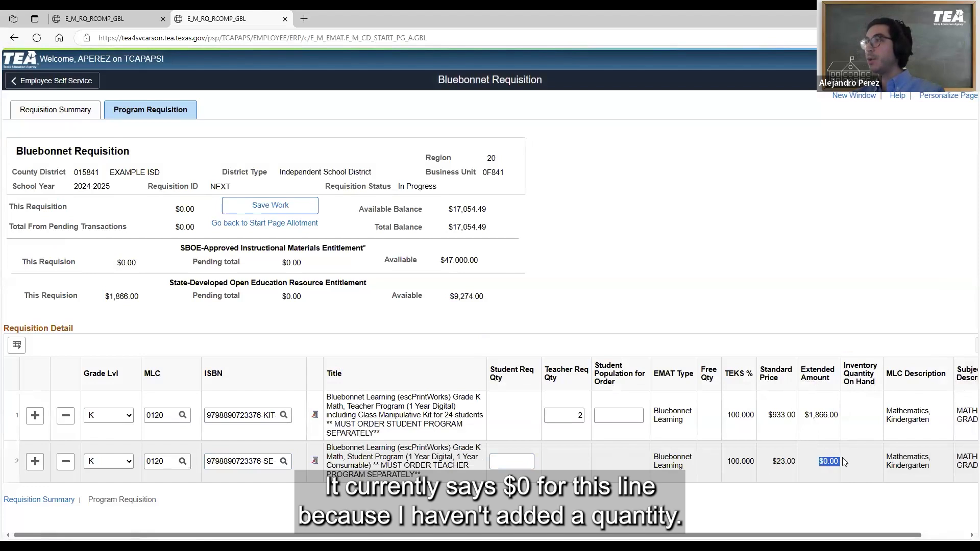
{"action": "left_click", "coordinate": [510, 465]}
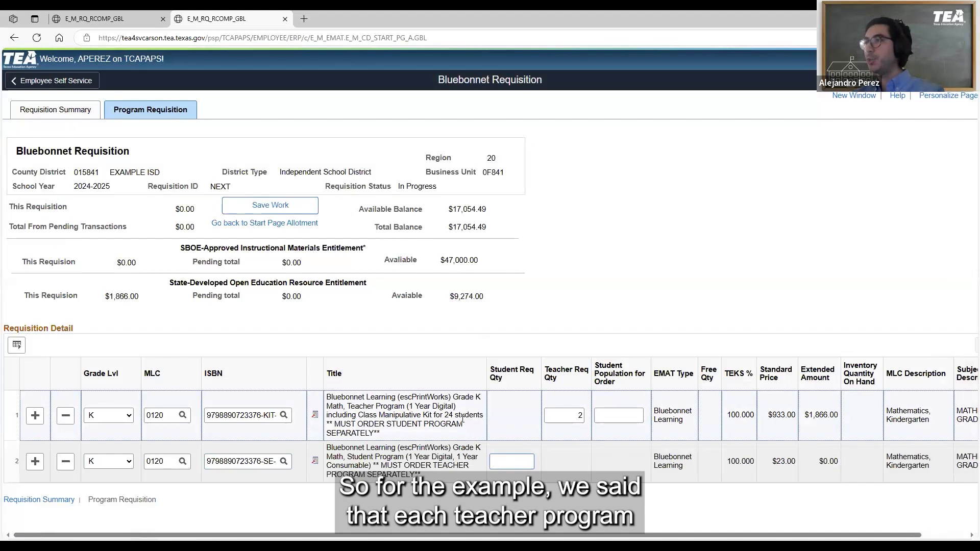
{"action": "left_click_drag", "start_coordinate": [444, 416], "coordinate": [454, 418]}
{"action": "left_click", "coordinate": [501, 460]}
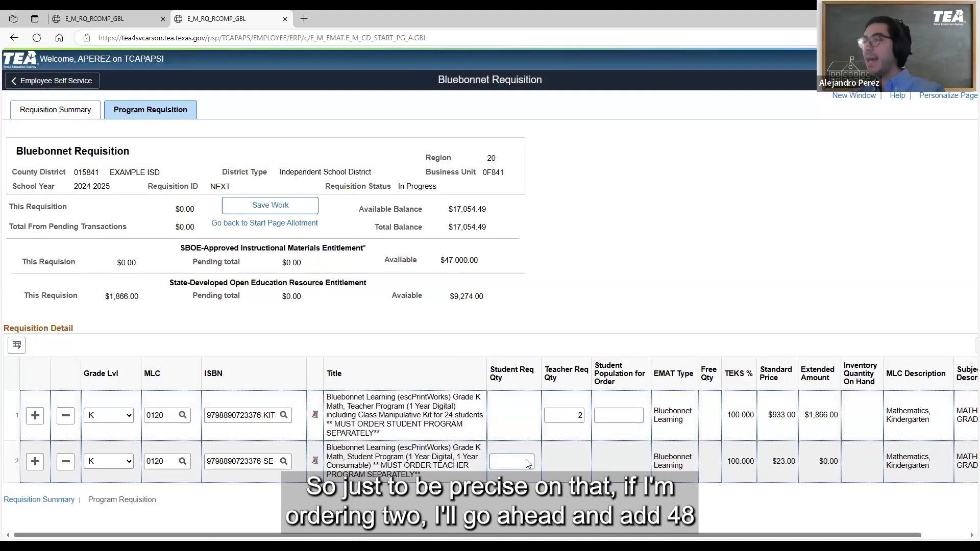
{"action": "type", "text": "48"}
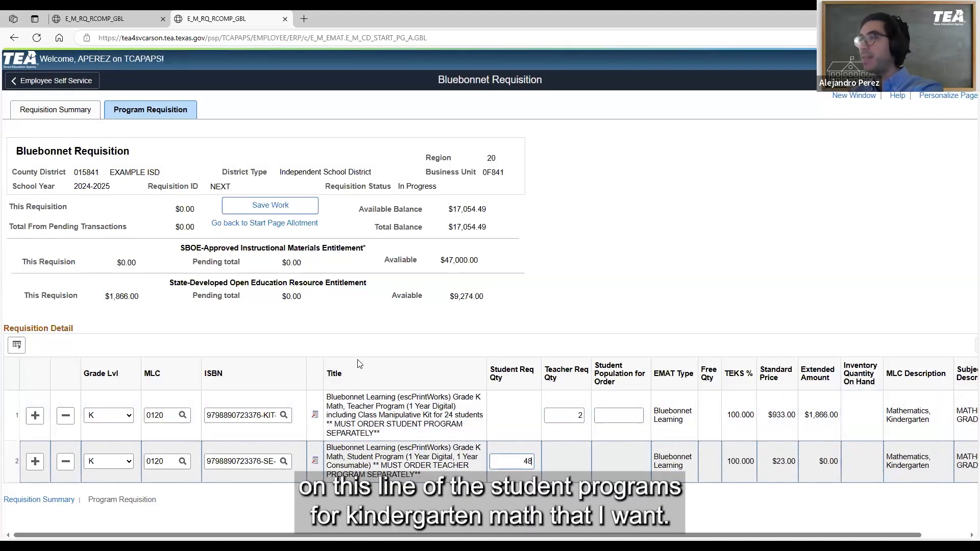
{"action": "key", "text": "Tab"}
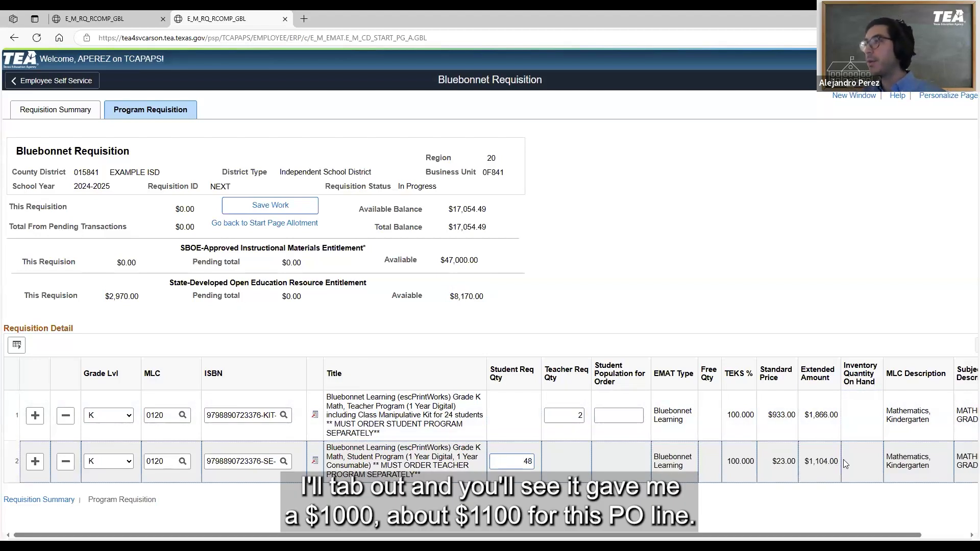
Check the State-Developed entitlement's requisition amount and set the Grade K teacher program's student population for order to 48
{"action": "left_click_drag", "start_coordinate": [109, 296], "coordinate": [139, 295]}
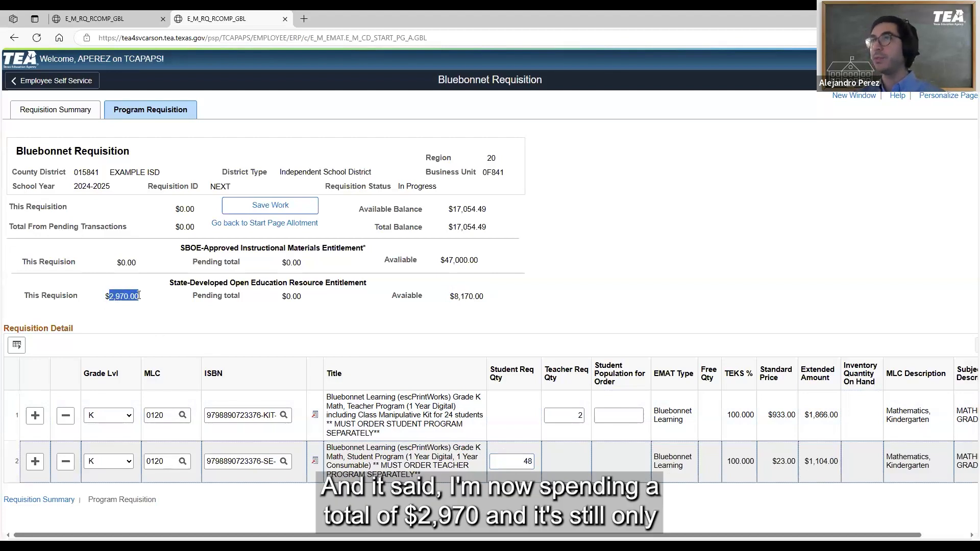
{"action": "left_click", "coordinate": [257, 298]}
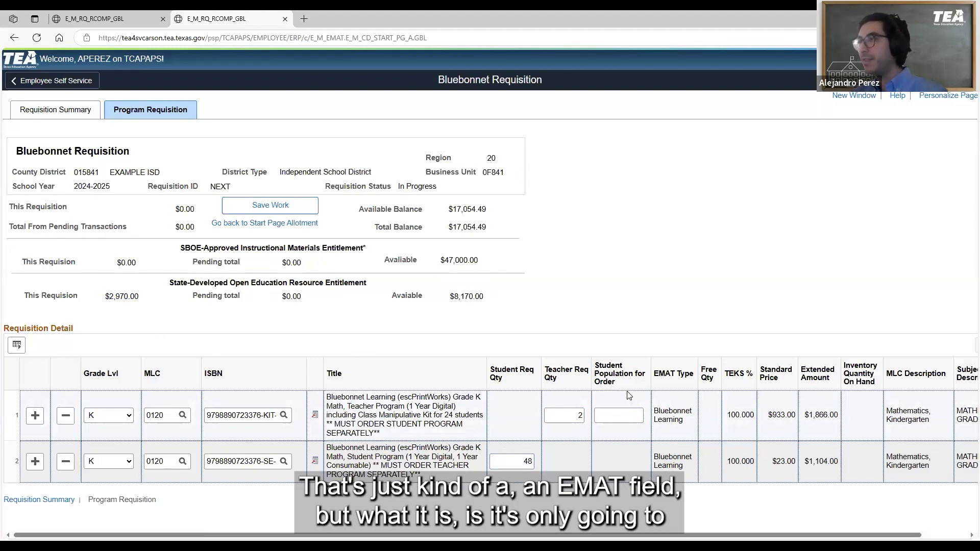
{"action": "left_click", "coordinate": [623, 409]}
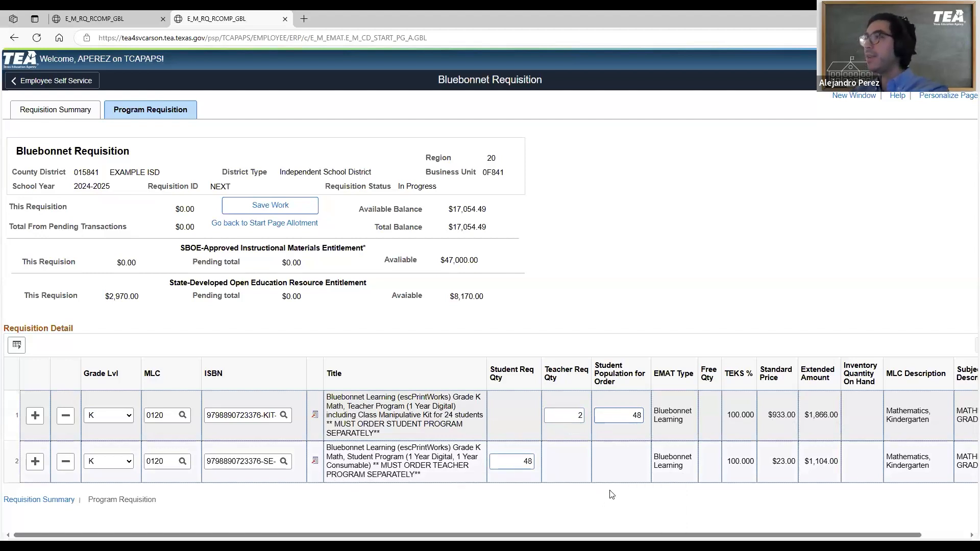
{"action": "key", "text": "Tab"}
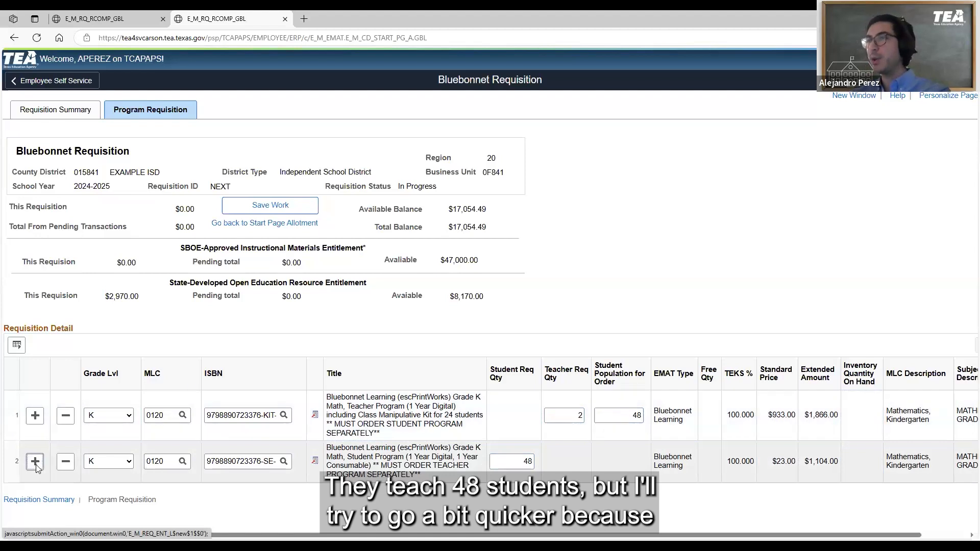
Add a third row to the requisition detail and set its grade level to 1st Grade
{"action": "left_click", "coordinate": [129, 493]}
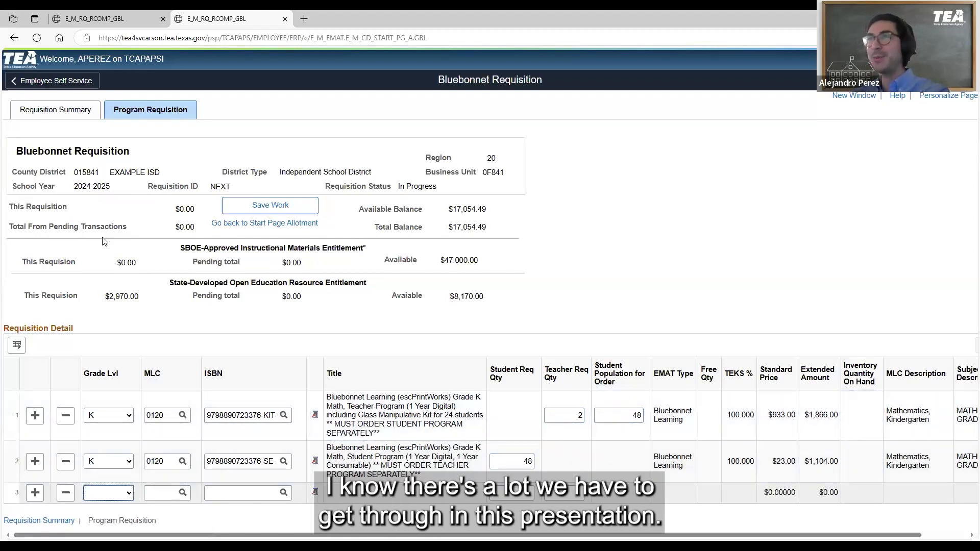
{"action": "left_click", "coordinate": [107, 259]}
{"action": "left_click", "coordinate": [182, 493]}
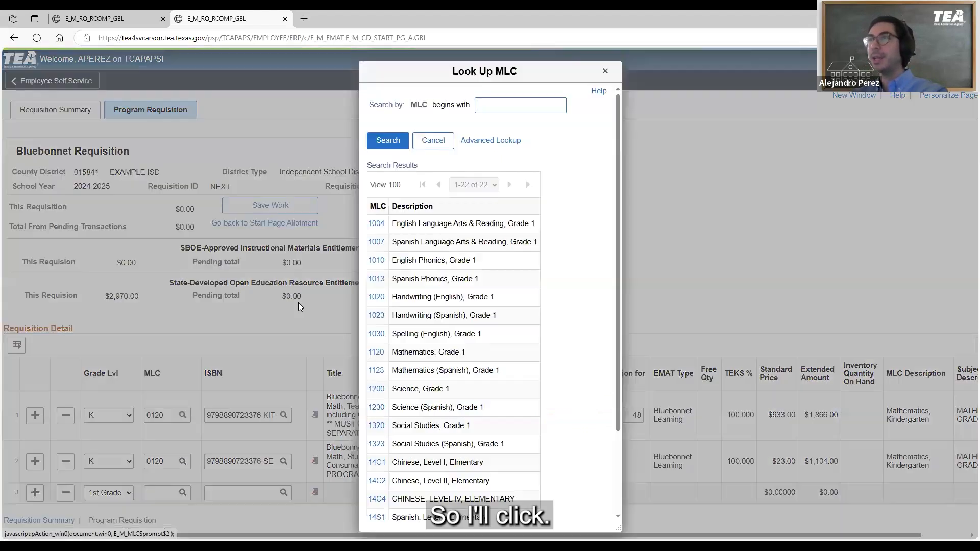
{"action": "left_click", "coordinate": [377, 297]}
{"action": "left_click", "coordinate": [283, 493]}
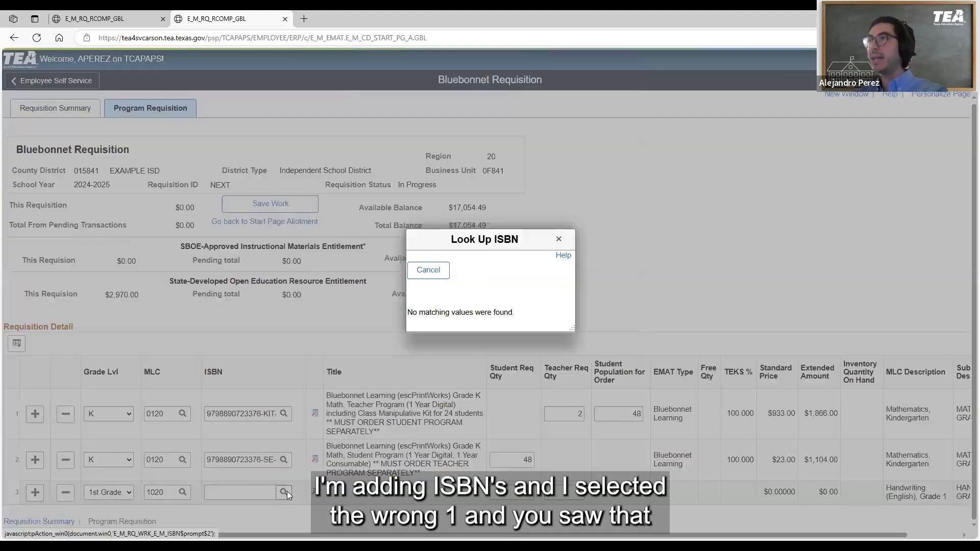
{"action": "left_click", "coordinate": [558, 238]}
{"action": "left_click", "coordinate": [182, 492]}
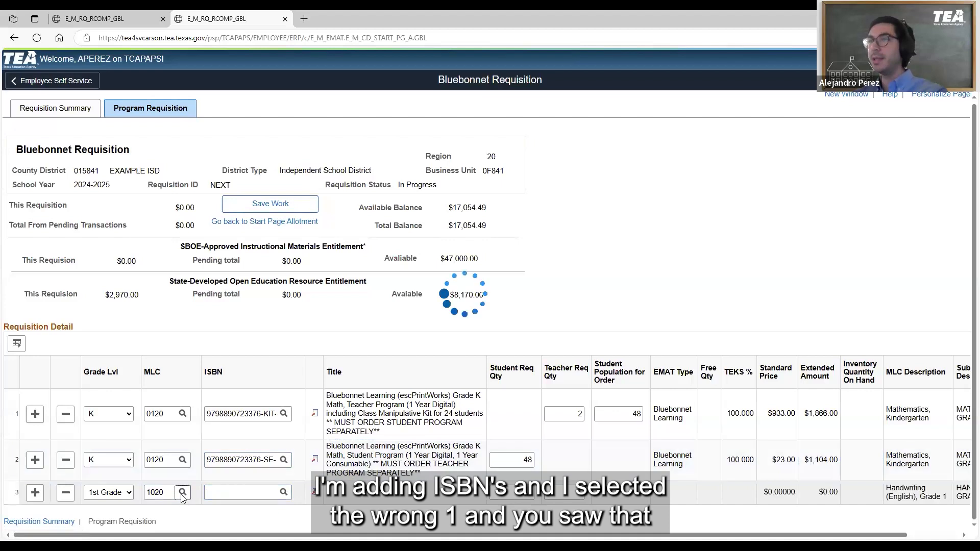
{"action": "left_click", "coordinate": [376, 351]}
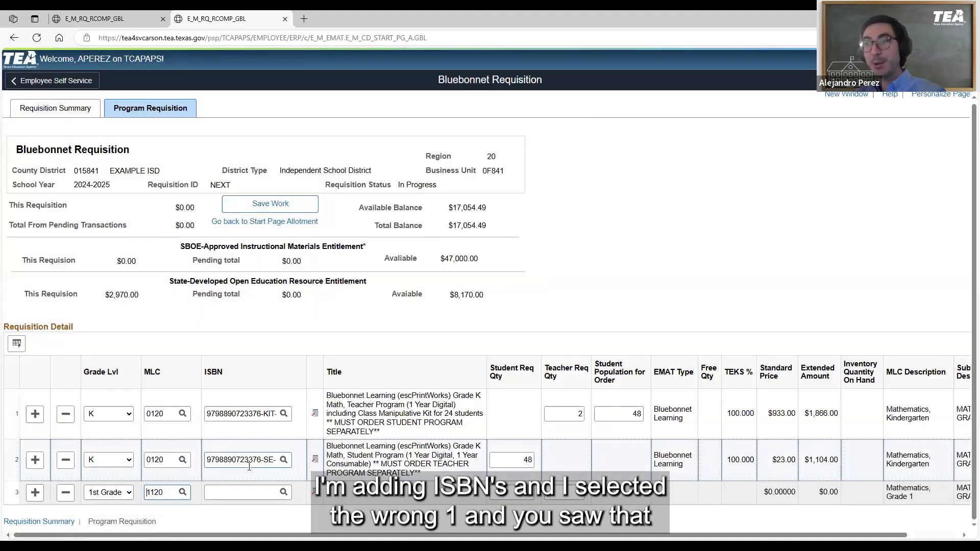
{"action": "left_click", "coordinate": [283, 492]}
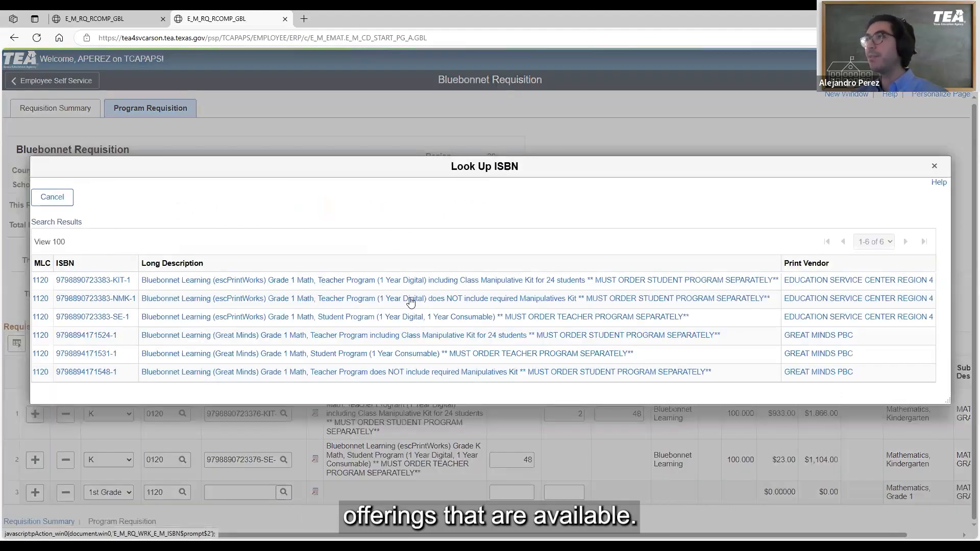
{"action": "left_click", "coordinate": [389, 282]}
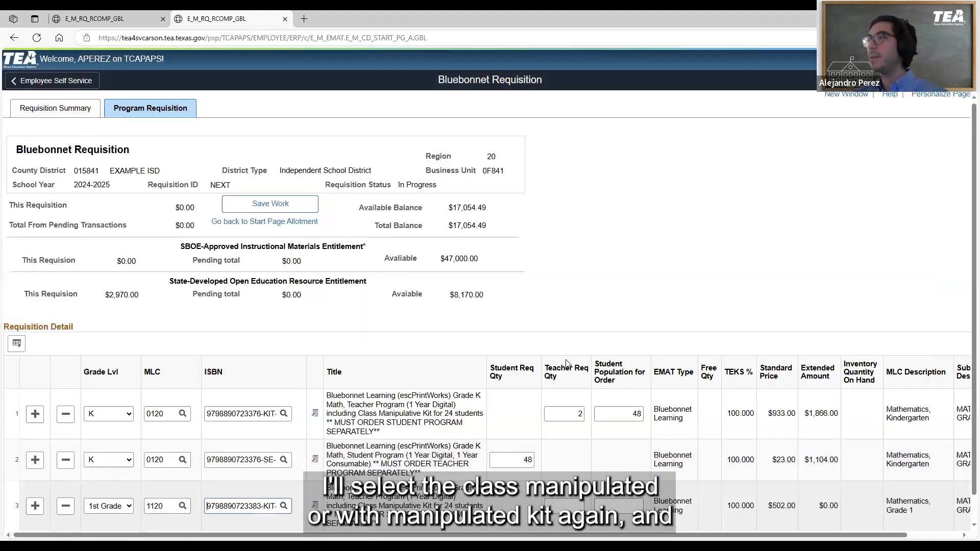
Set the Grade 1 teacher program's teacher requisition quantity to 2 and its student population for order to 48
{"action": "scroll", "coordinate": [569, 357], "scroll_direction": "down", "scroll_amount": 1}
{"action": "left_click", "coordinate": [575, 480]}
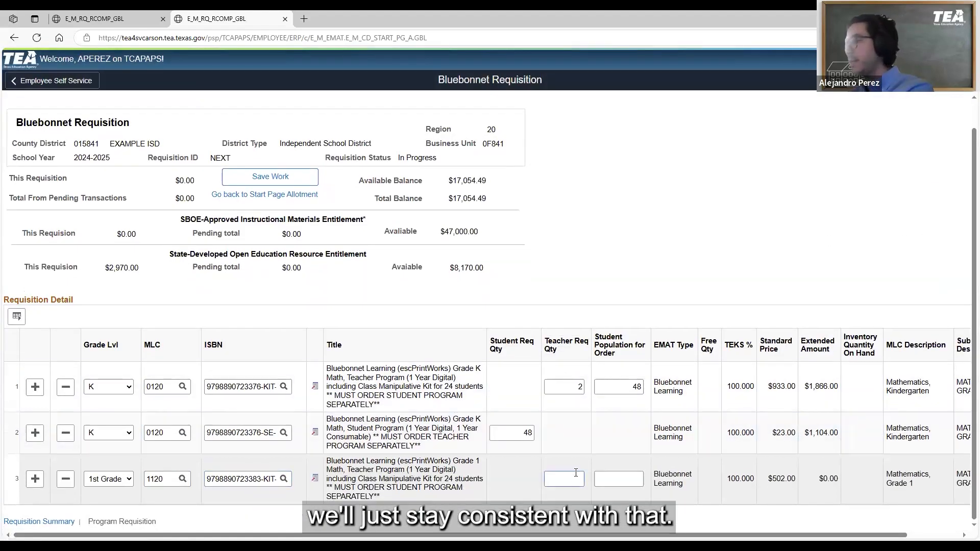
{"action": "type", "text": "2"}
{"action": "key", "text": "Tab"}
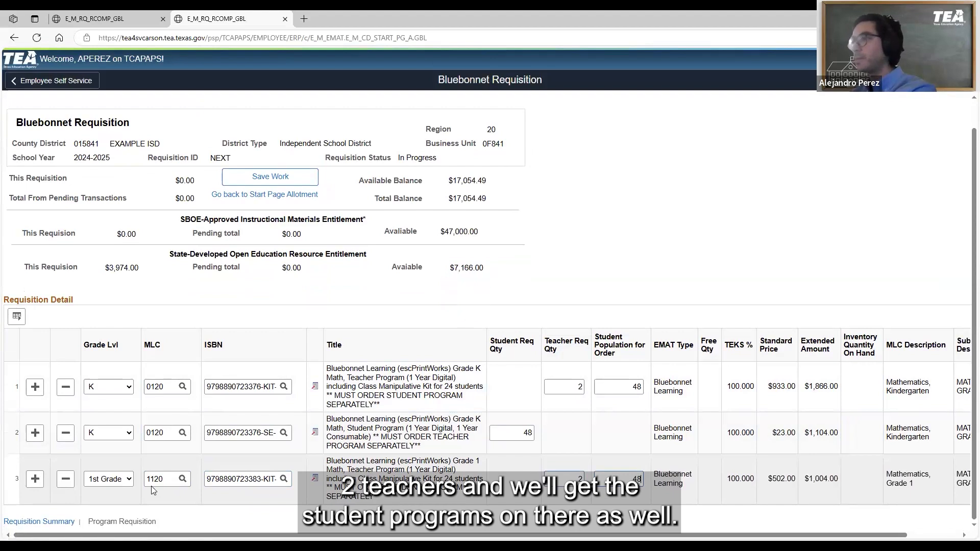
{"action": "left_click", "coordinate": [34, 479]}
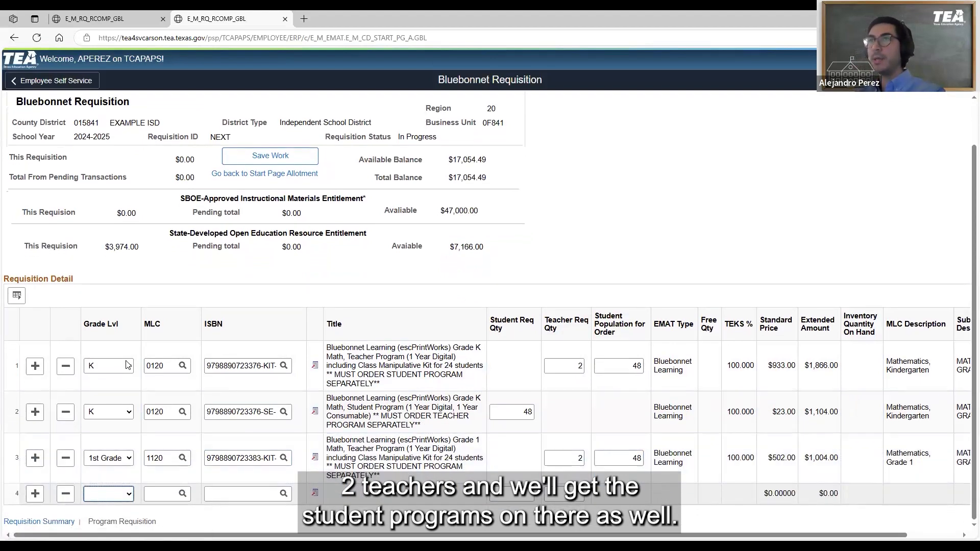
{"action": "left_click", "coordinate": [114, 502]}
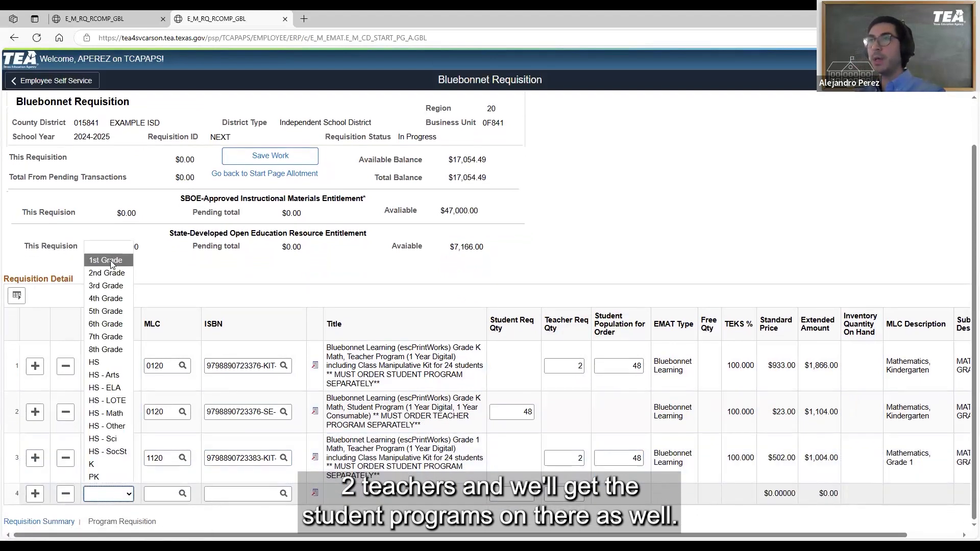
{"action": "left_click", "coordinate": [110, 261]}
{"action": "left_click", "coordinate": [182, 493]}
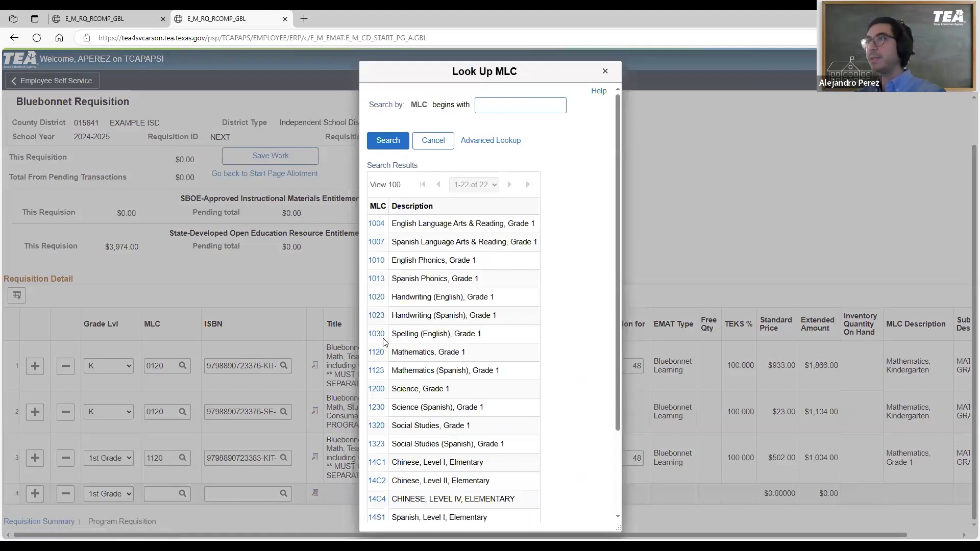
{"action": "left_click", "coordinate": [377, 352]}
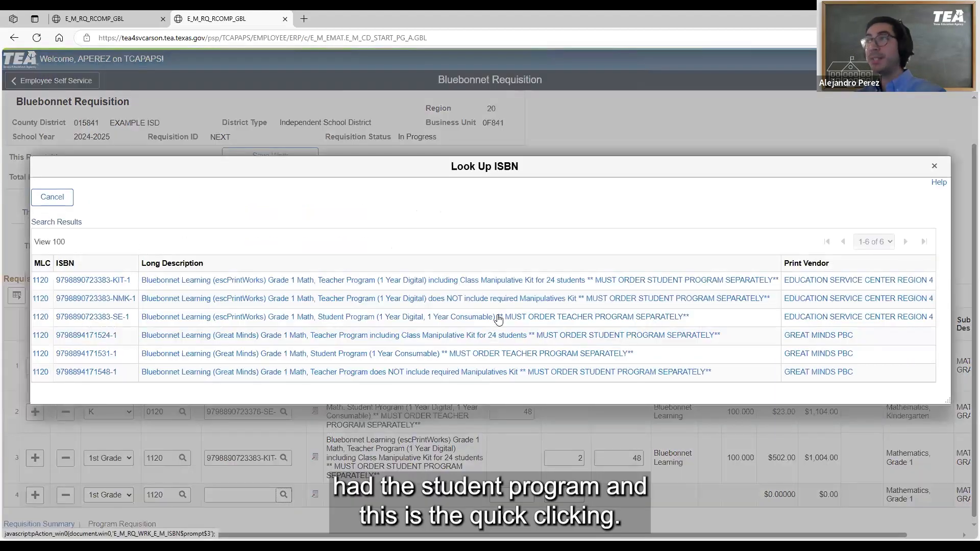
{"action": "left_click", "coordinate": [444, 319]}
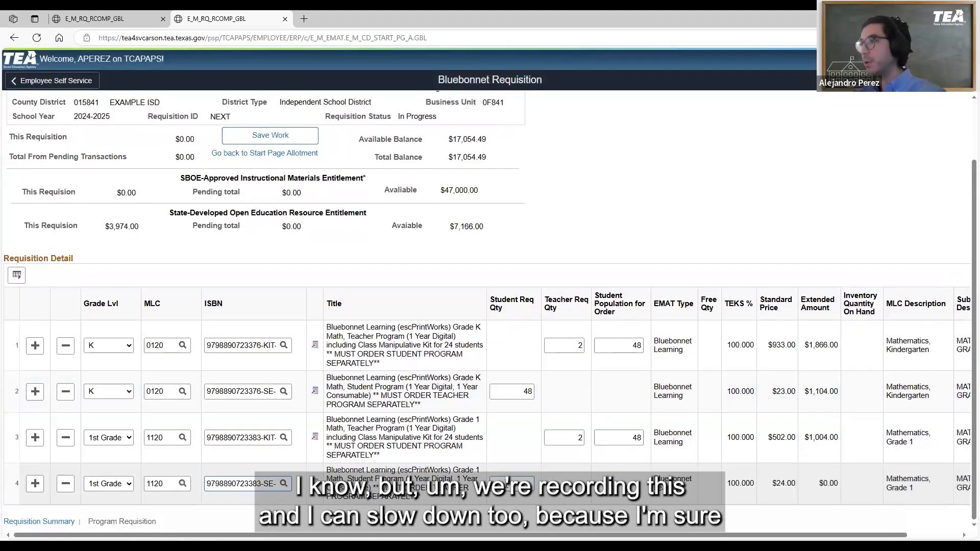
Set the Grade 1 student program's student requisition quantity to 48 and add a fifth row to the requisition detail
{"action": "left_click", "coordinate": [507, 483]}
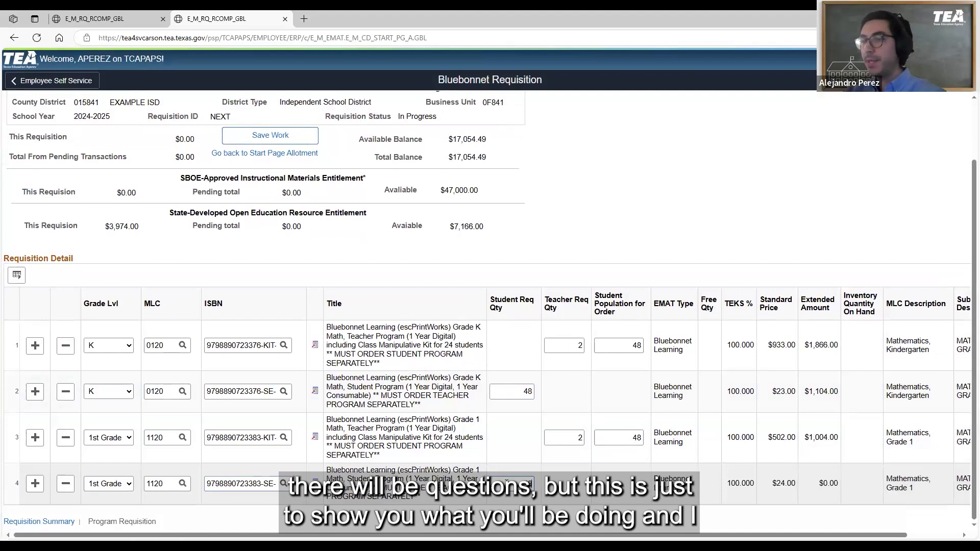
{"action": "type", "text": "48"}
{"action": "left_click", "coordinate": [603, 338]}
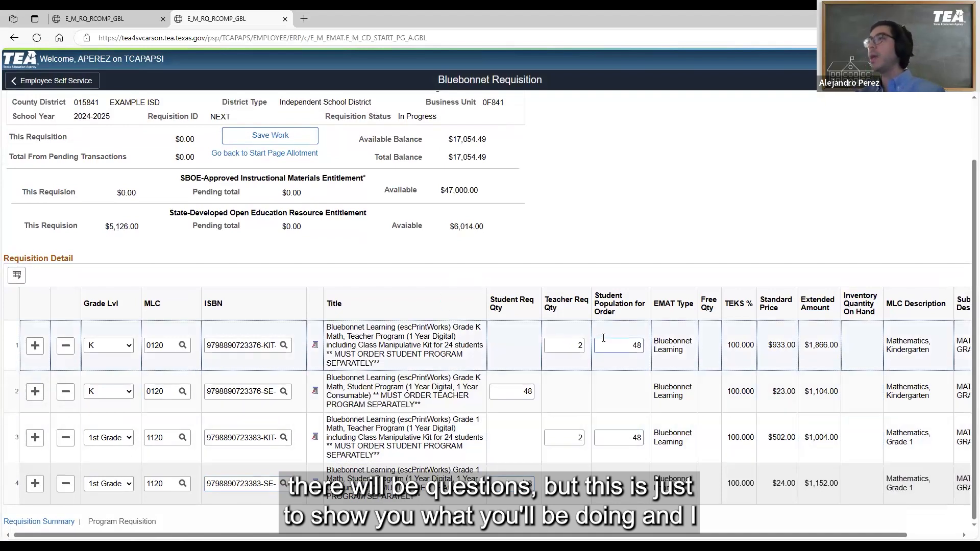
{"action": "left_click", "coordinate": [261, 461]}
{"action": "left_click", "coordinate": [94, 462]}
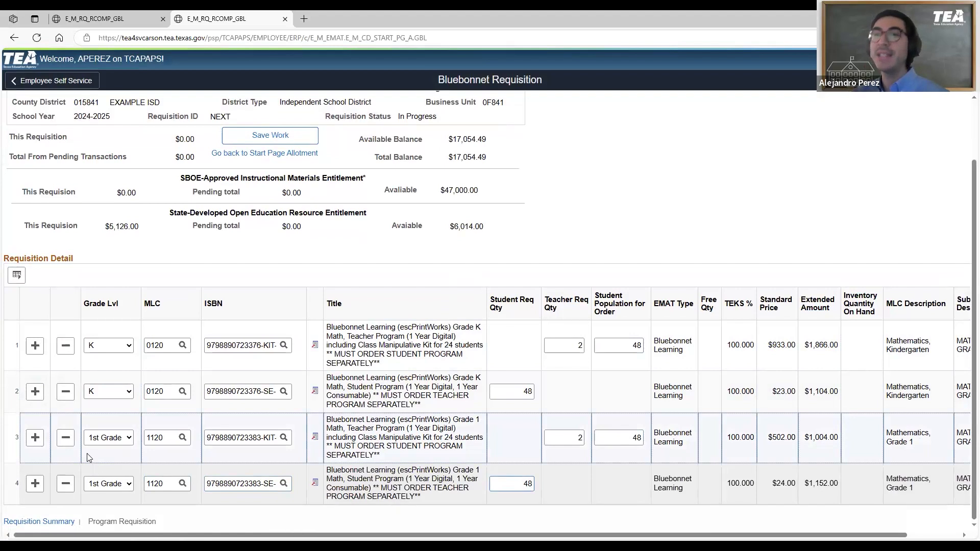
{"action": "left_click", "coordinate": [35, 484]}
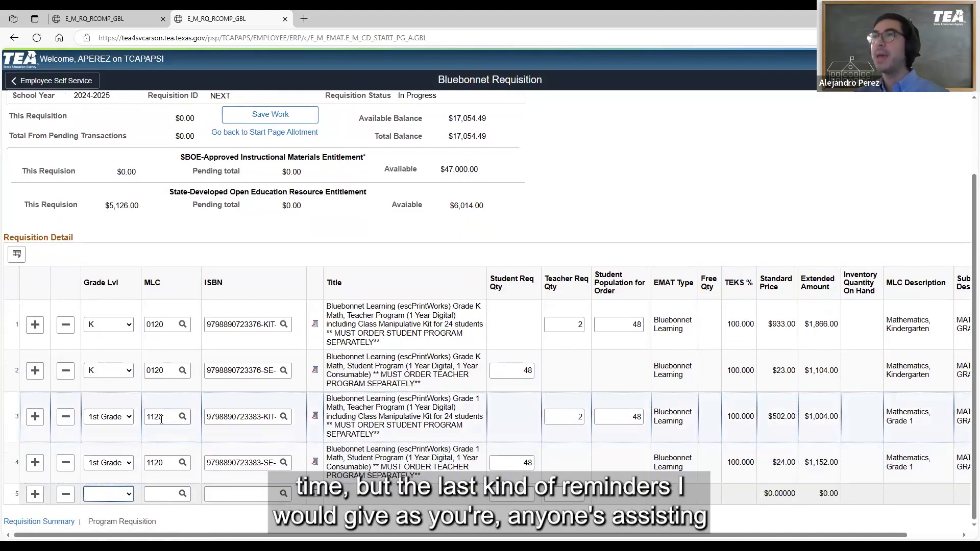
Check the Requisition ID in the Bluebonnet requisition's header against the rows entered in the requisition detail
{"action": "scroll", "coordinate": [162, 419], "scroll_direction": "up", "scroll_amount": 3}
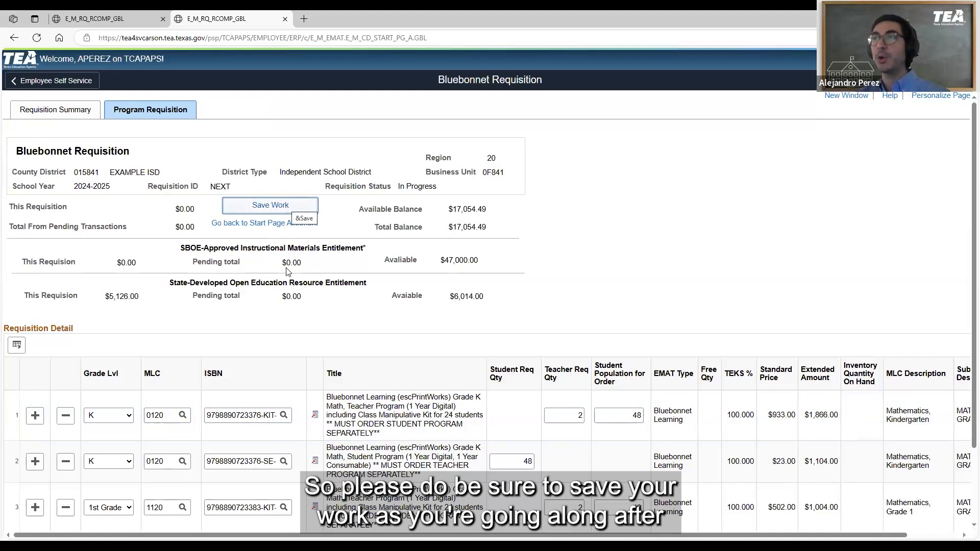
{"action": "scroll", "coordinate": [301, 343], "scroll_direction": "down", "scroll_amount": 3}
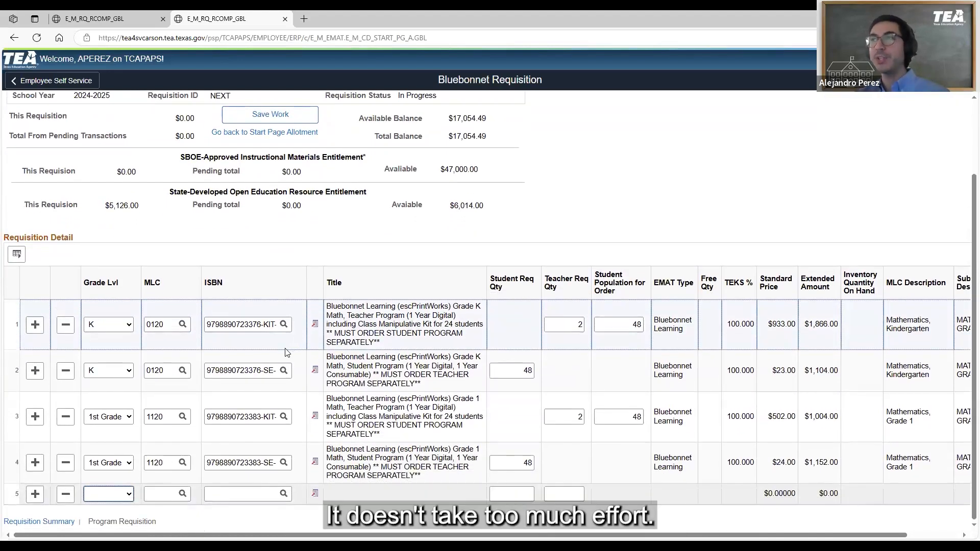
{"action": "scroll", "coordinate": [286, 352], "scroll_direction": "up", "scroll_amount": 3}
{"action": "left_click", "coordinate": [284, 211]}
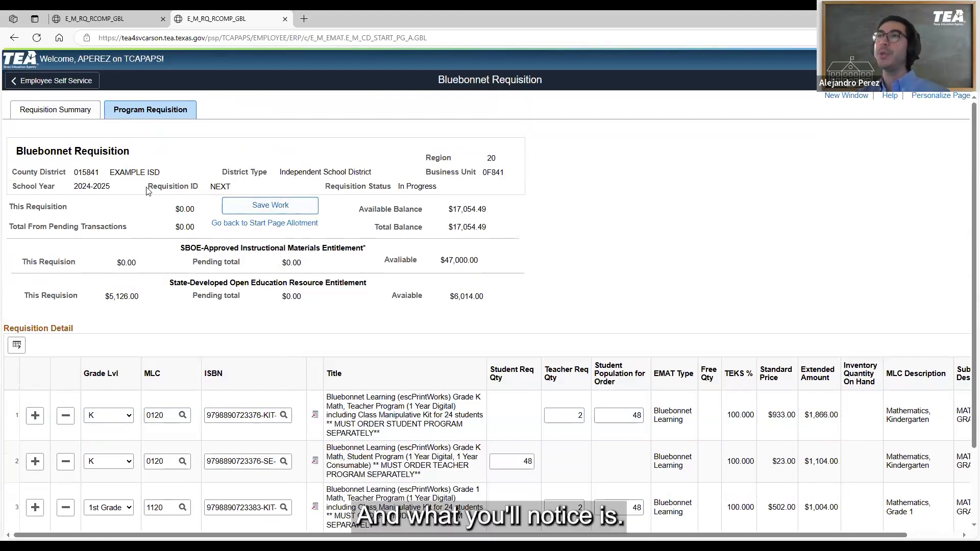
{"action": "left_click_drag", "start_coordinate": [147, 187], "coordinate": [235, 189]}
{"action": "left_click", "coordinate": [191, 186]}
{"action": "double_click", "coordinate": [231, 189]}
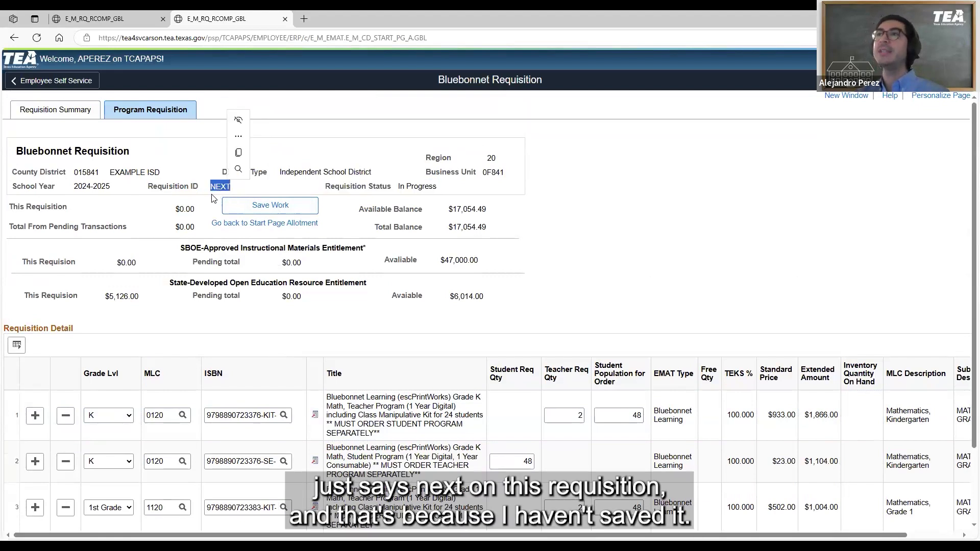
{"action": "left_click", "coordinate": [209, 205]}
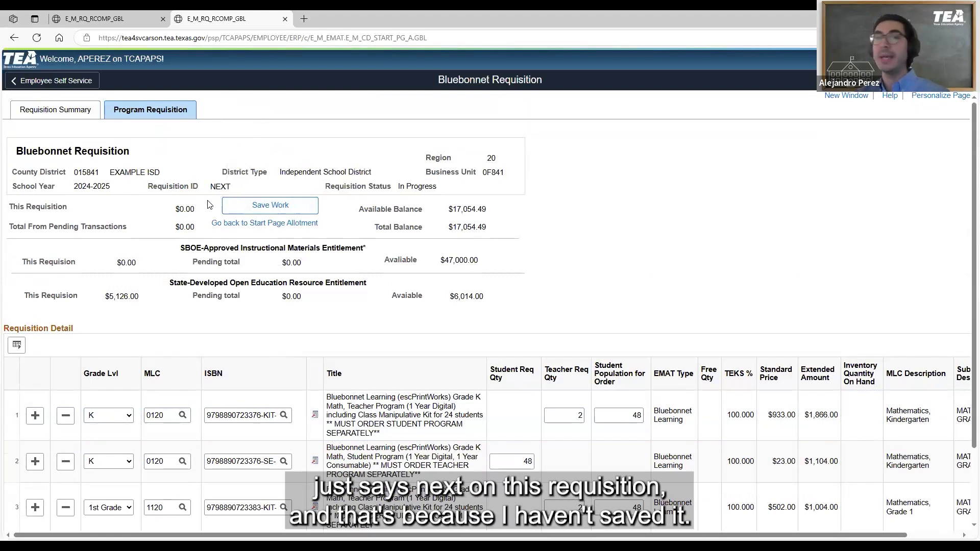
Try to save the work on the Bluebonnet requisition, and check its Requisition ID again
{"action": "left_click", "coordinate": [265, 207]}
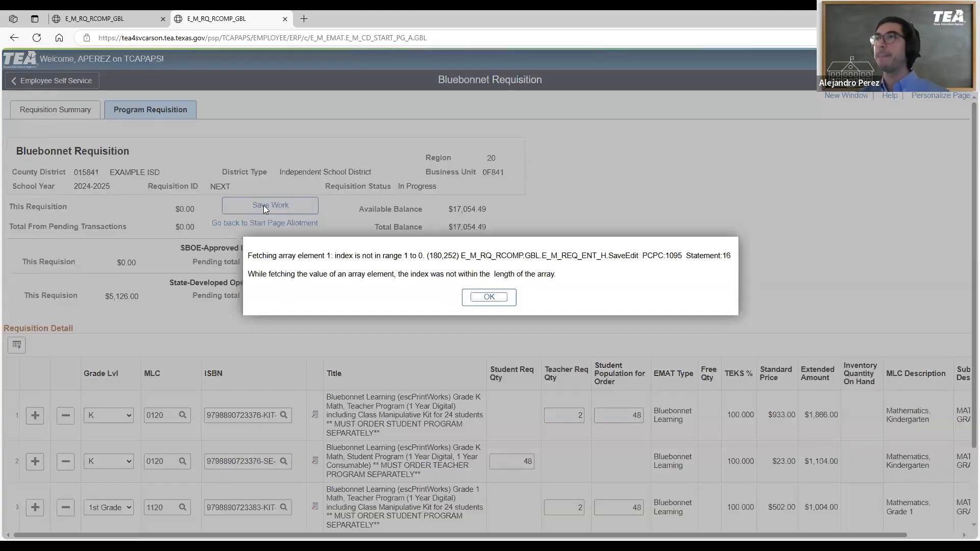
{"action": "left_click", "coordinate": [480, 293]}
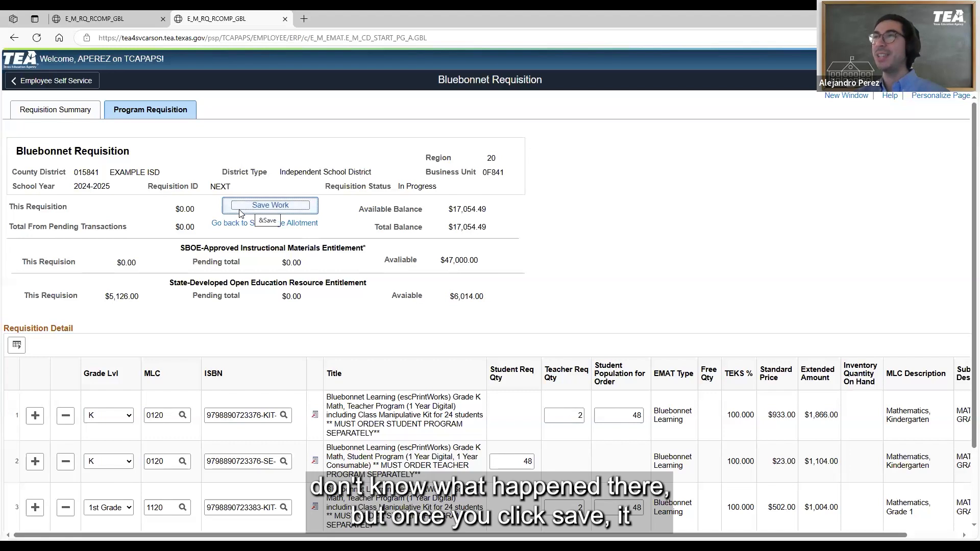
{"action": "left_click_drag", "start_coordinate": [215, 189], "coordinate": [236, 191]}
{"action": "left_click", "coordinate": [231, 186]}
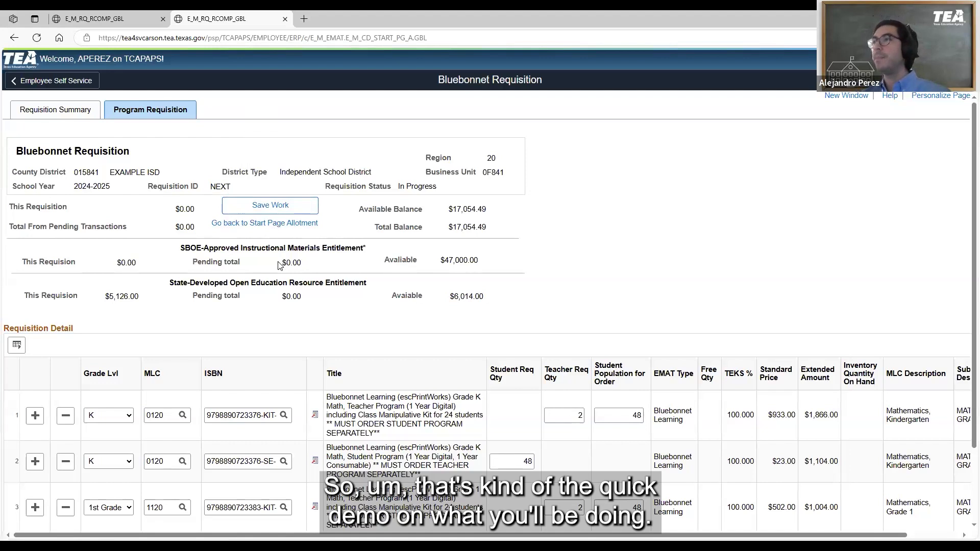
{"action": "scroll", "coordinate": [280, 266], "scroll_direction": "down", "scroll_amount": 2}
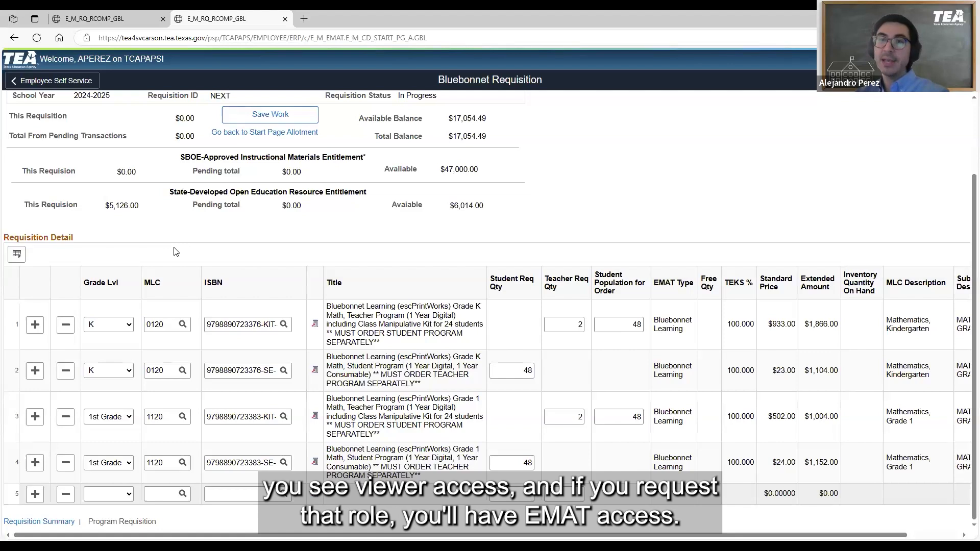
{"action": "scroll", "coordinate": [174, 251], "scroll_direction": "up", "scroll_amount": 2}
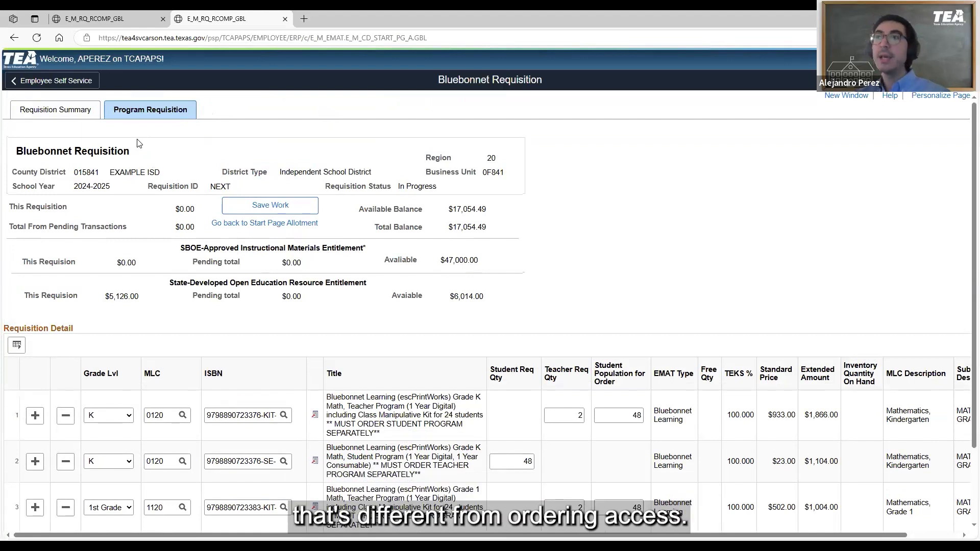
{"action": "scroll", "coordinate": [194, 347], "scroll_direction": "down", "scroll_amount": 3}
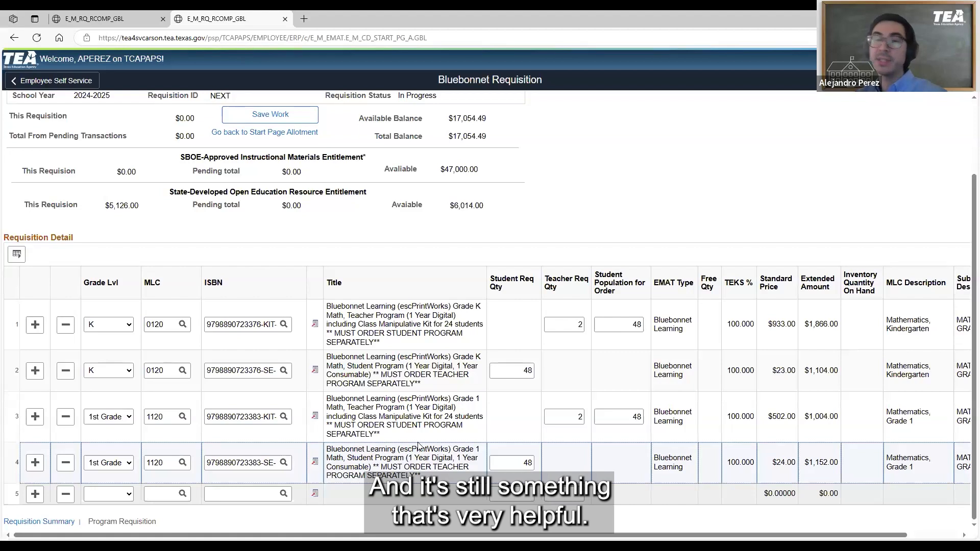
{"action": "scroll", "coordinate": [418, 446], "scroll_direction": "up", "scroll_amount": 3}
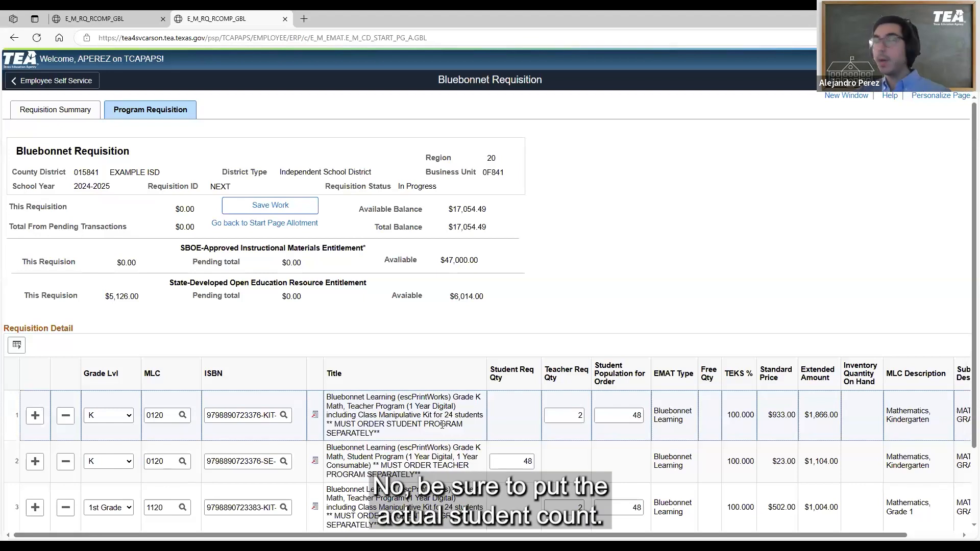
Review the kindergarten student program row's student requisition quantity, title, standard price and extended amount
{"action": "scroll", "coordinate": [539, 377], "scroll_direction": "down", "scroll_amount": 2}
{"action": "double_click", "coordinate": [526, 371]}
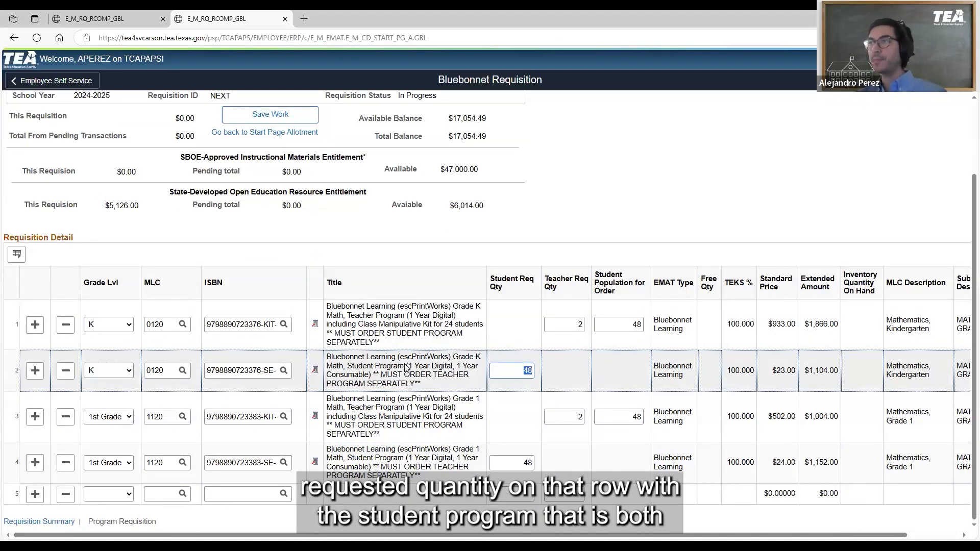
{"action": "left_click_drag", "start_coordinate": [405, 366], "coordinate": [347, 366]}
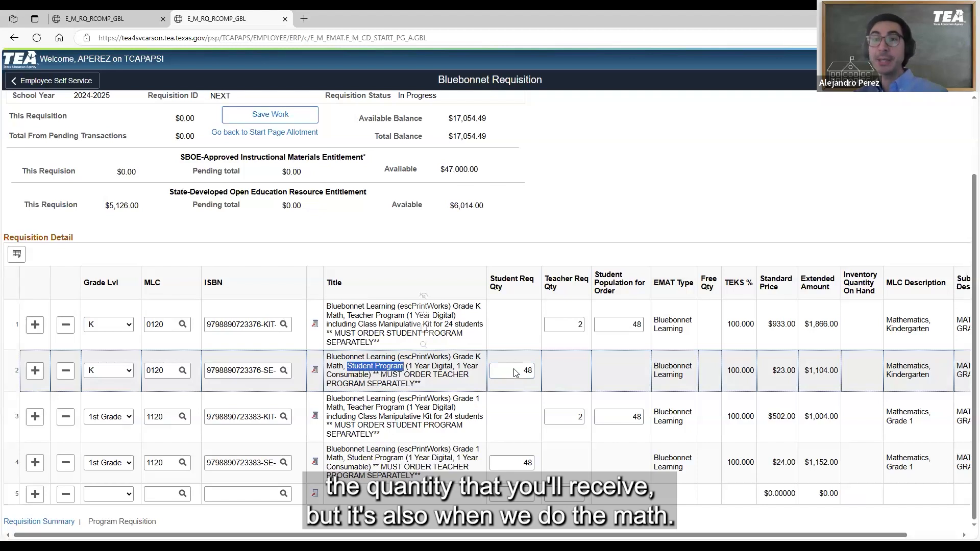
{"action": "left_click_drag", "start_coordinate": [776, 371], "coordinate": [837, 376]}
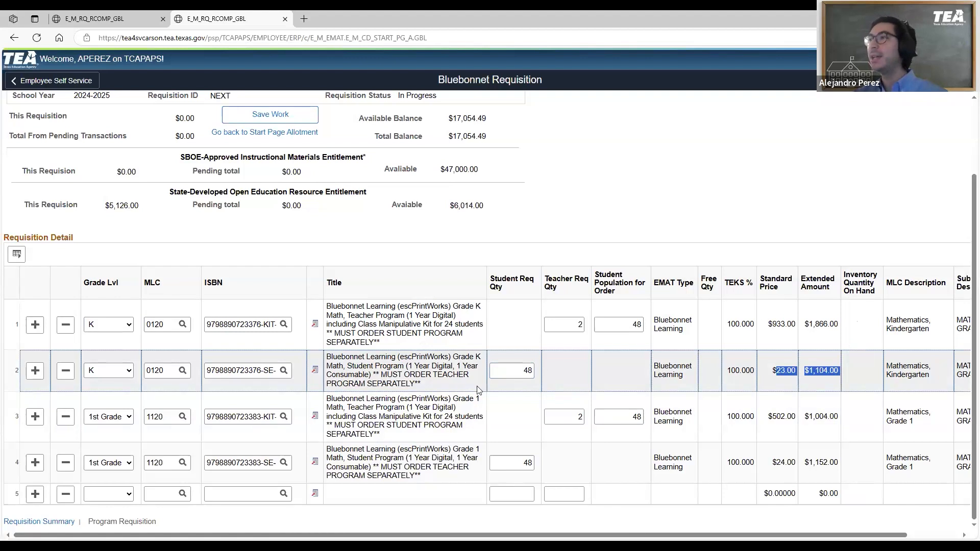
Set the kindergarten student program's student requisition quantity to 30 and check the row's extended amount
{"action": "double_click", "coordinate": [530, 372]}
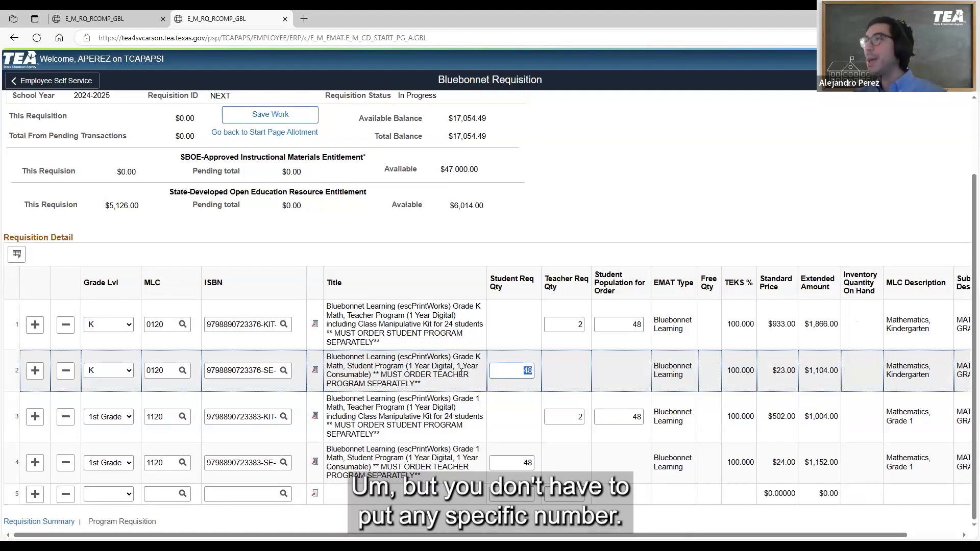
{"action": "left_click", "coordinate": [510, 374]}
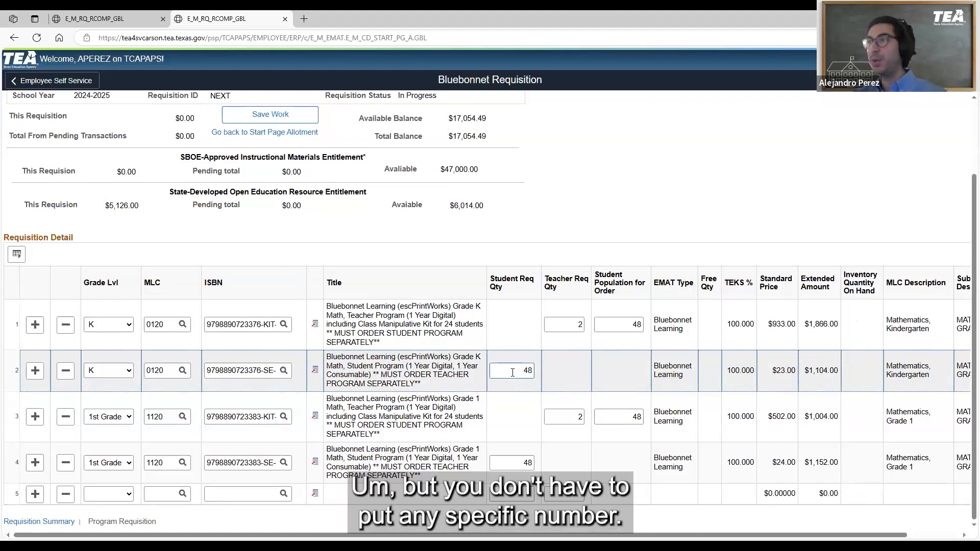
{"action": "left_click", "coordinate": [562, 329]}
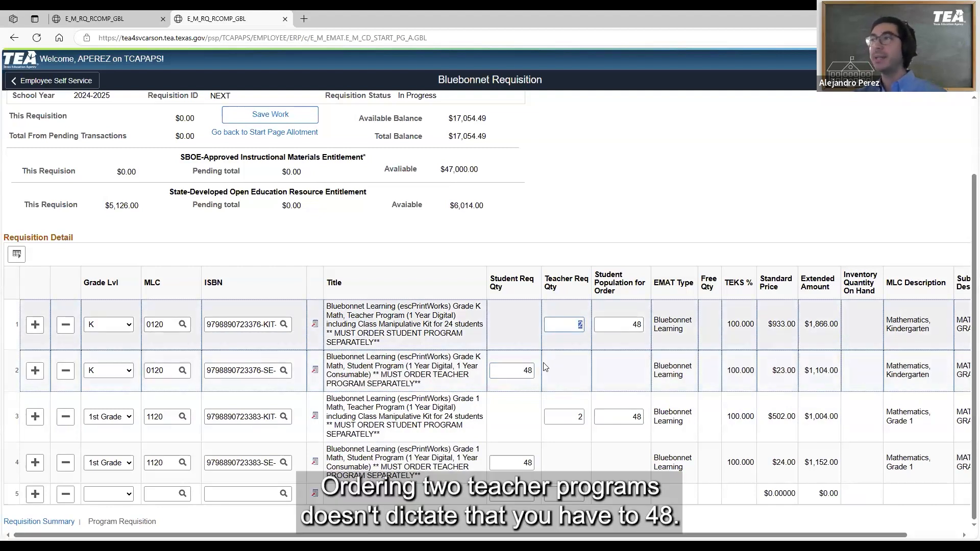
{"action": "left_click", "coordinate": [529, 373]}
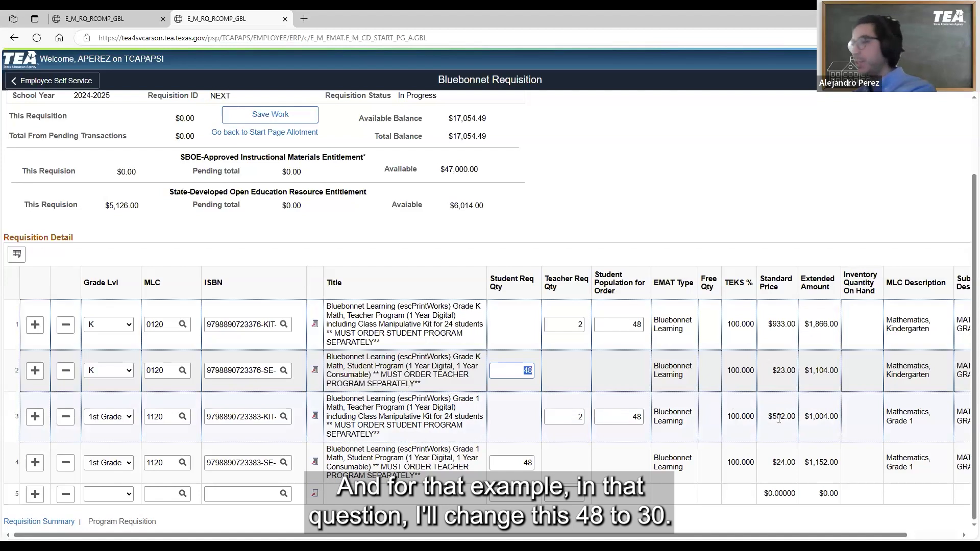
{"action": "type", "text": "30"}
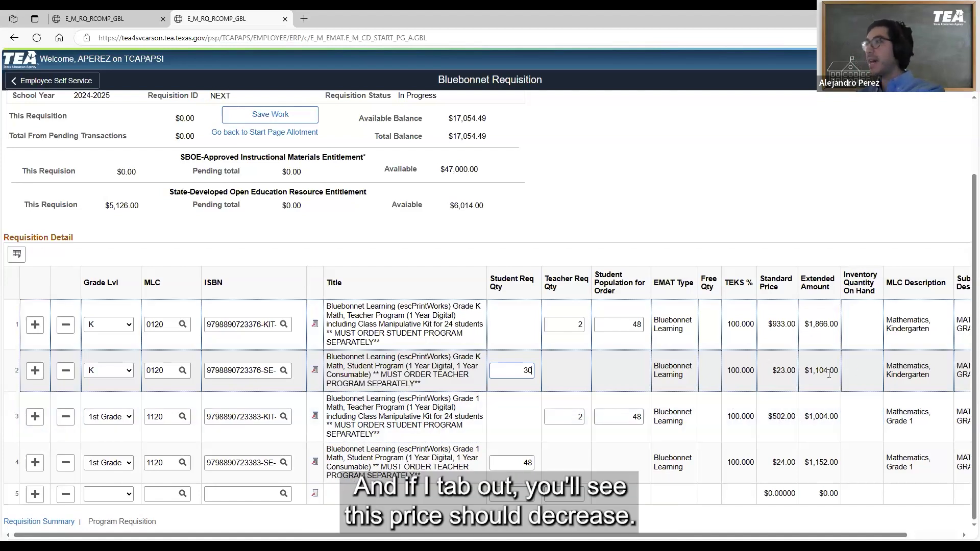
{"action": "key", "text": "Tab"}
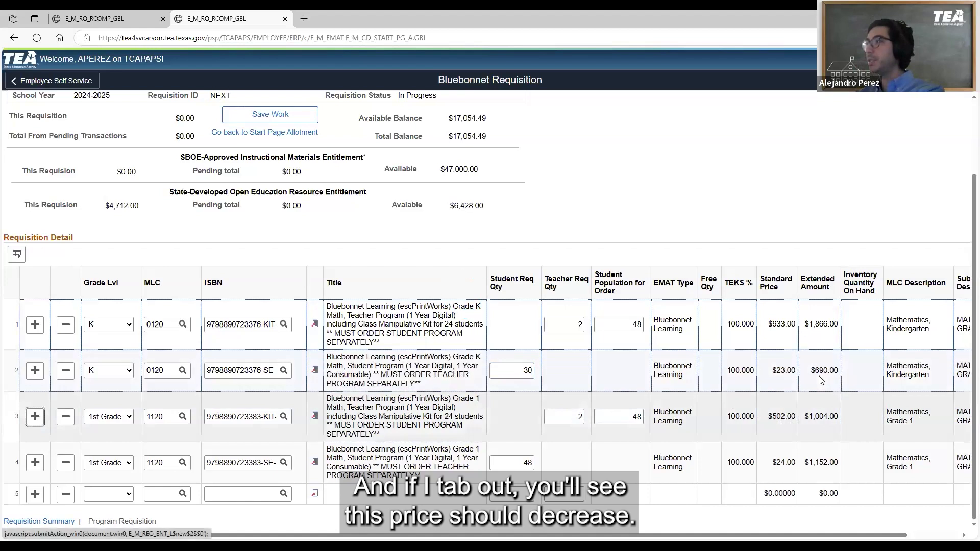
{"action": "left_click_drag", "start_coordinate": [819, 371], "coordinate": [823, 373]}
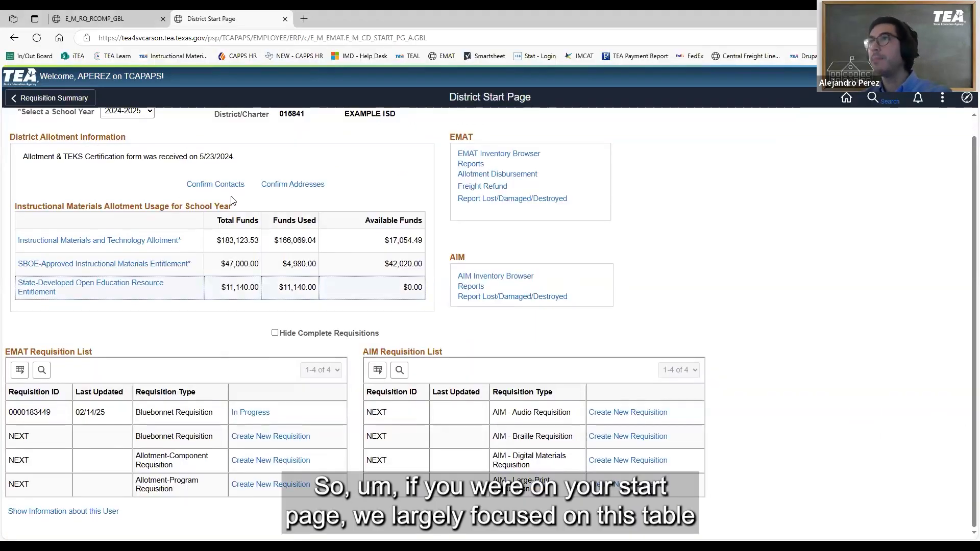
Examine the EMAT Requisition List and the AIM Requisition List on the District Start Page
{"action": "scroll", "coordinate": [230, 201], "scroll_direction": "up", "scroll_amount": 1}
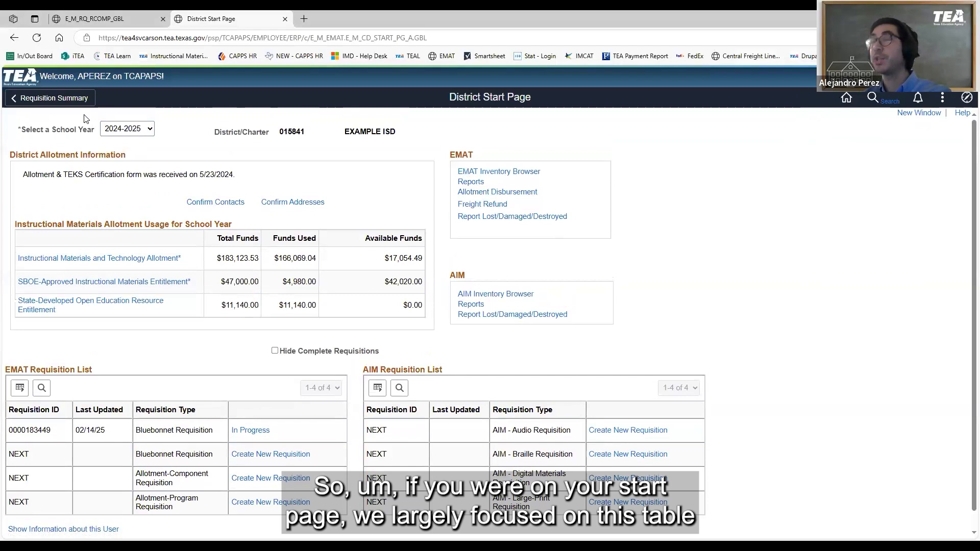
{"action": "scroll", "coordinate": [101, 153], "scroll_direction": "down", "scroll_amount": 1}
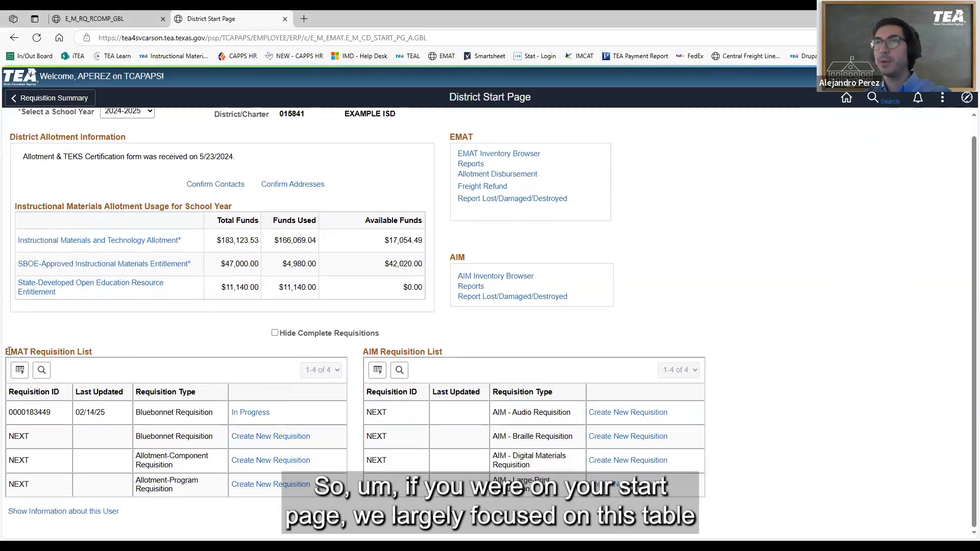
{"action": "left_click_drag", "start_coordinate": [9, 351], "coordinate": [108, 351]}
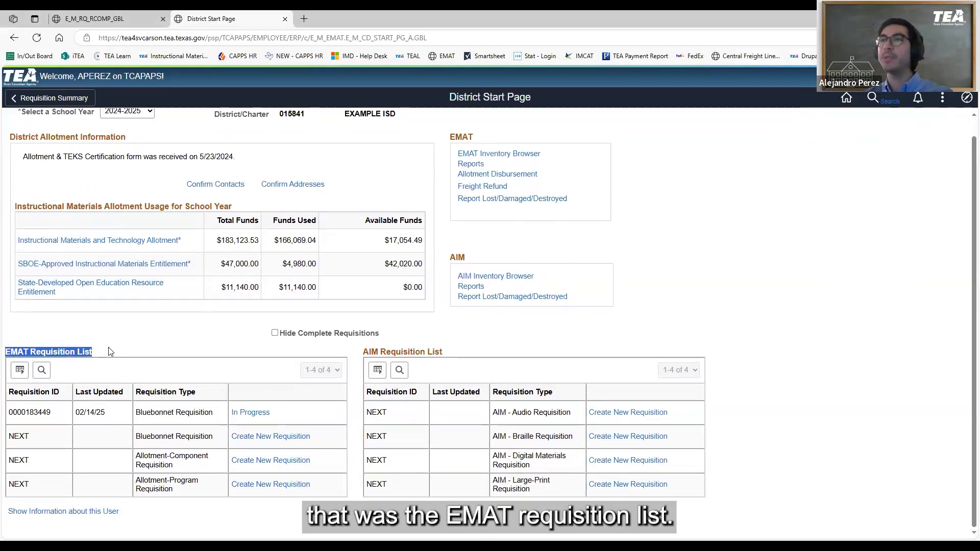
{"action": "left_click", "coordinate": [109, 349]}
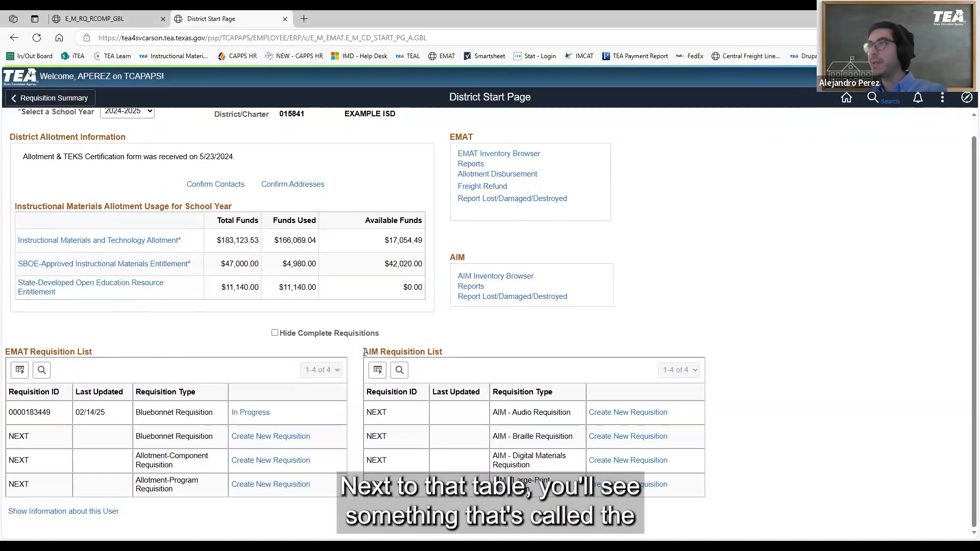
{"action": "triple_click", "coordinate": [410, 352]}
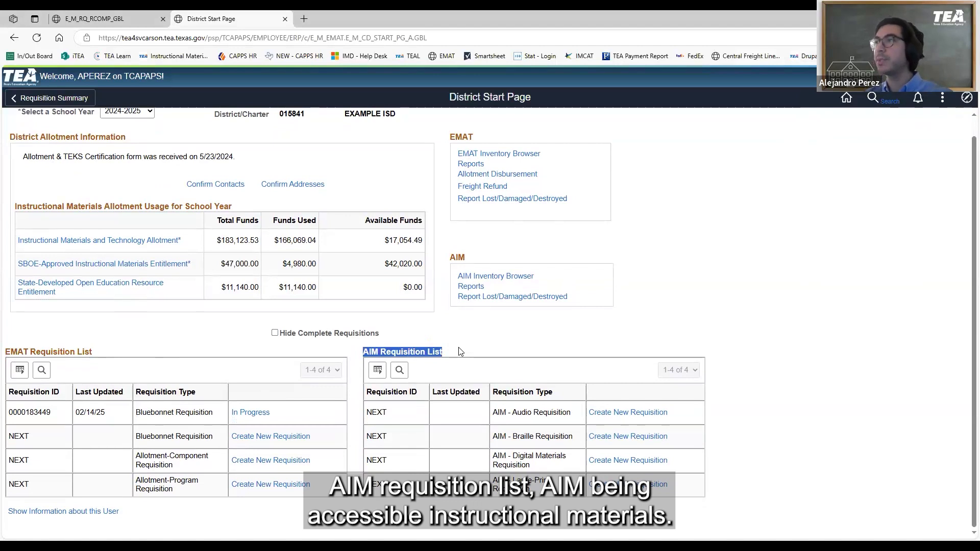
{"action": "left_click", "coordinate": [459, 352]}
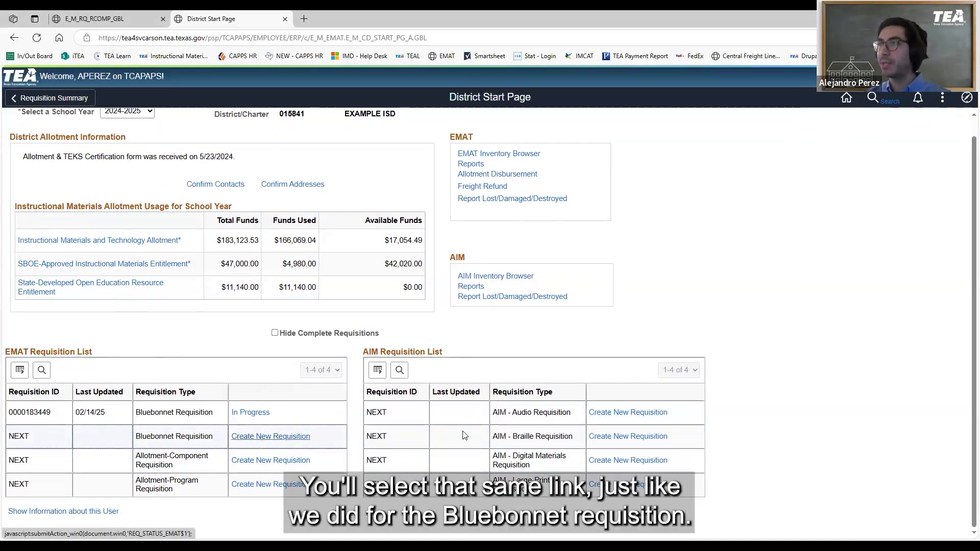
Open a new AIM - Braille requisition and look at the eligible MLCs for 1st Grade, including MLC 1120
{"action": "left_click", "coordinate": [623, 437]}
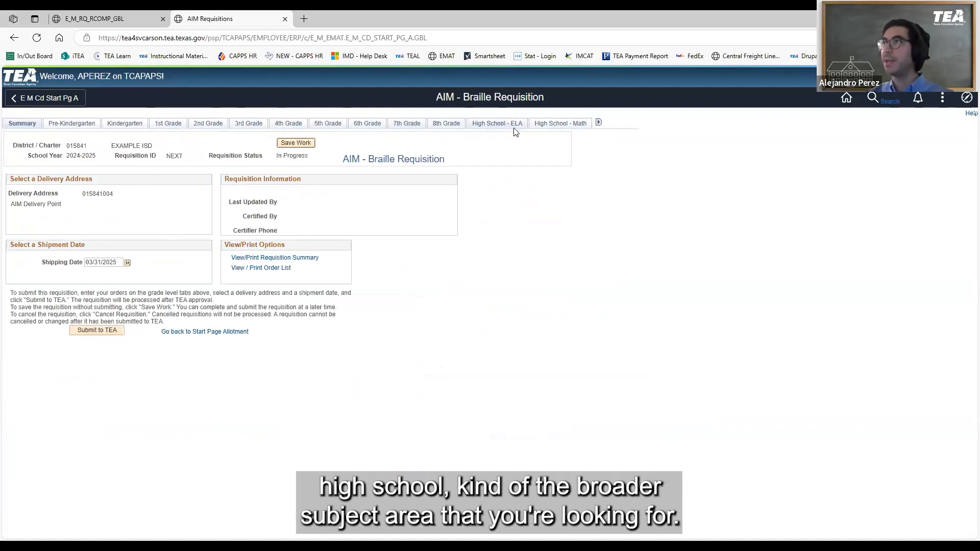
{"action": "left_click", "coordinate": [159, 122]}
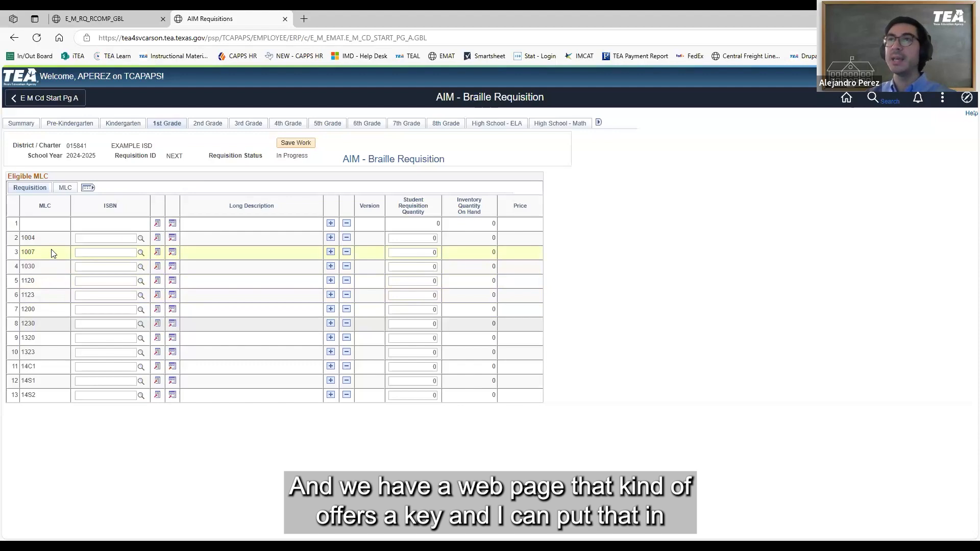
{"action": "double_click", "coordinate": [27, 282]}
{"action": "left_click", "coordinate": [57, 288]}
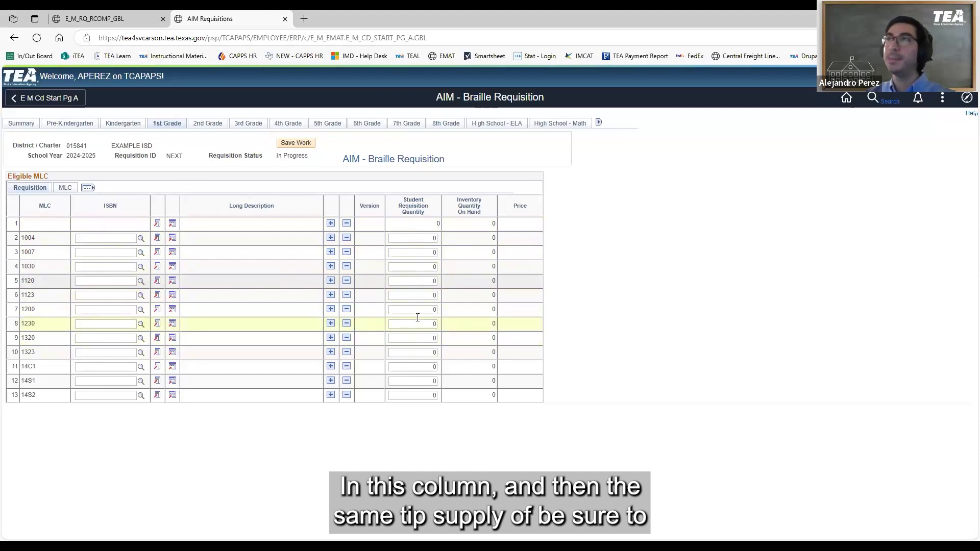
Go back through the Braille requisition's summary to the District Start Page and check the existing Bluebonnet requisition's status
{"action": "left_click", "coordinate": [20, 124]}
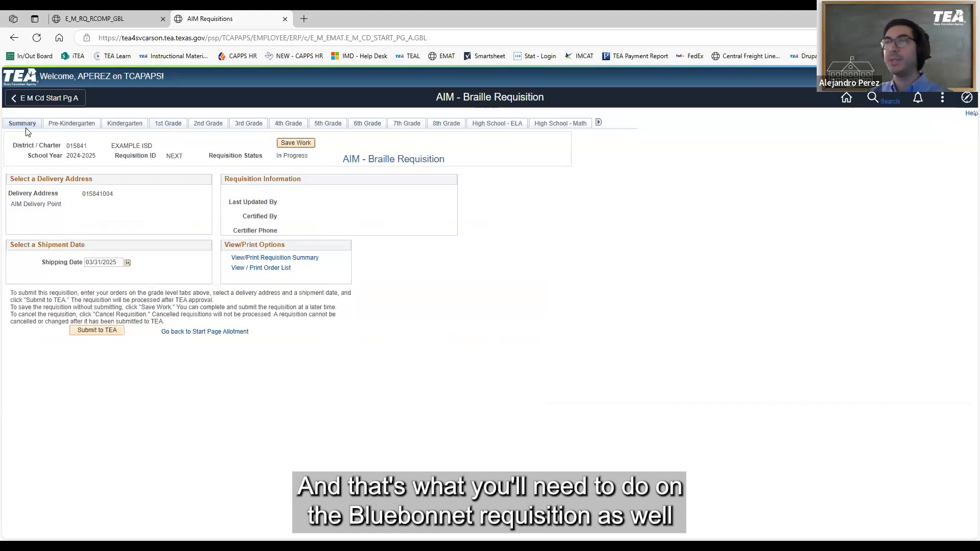
{"action": "left_click", "coordinate": [143, 330]}
{"action": "left_click", "coordinate": [237, 332]}
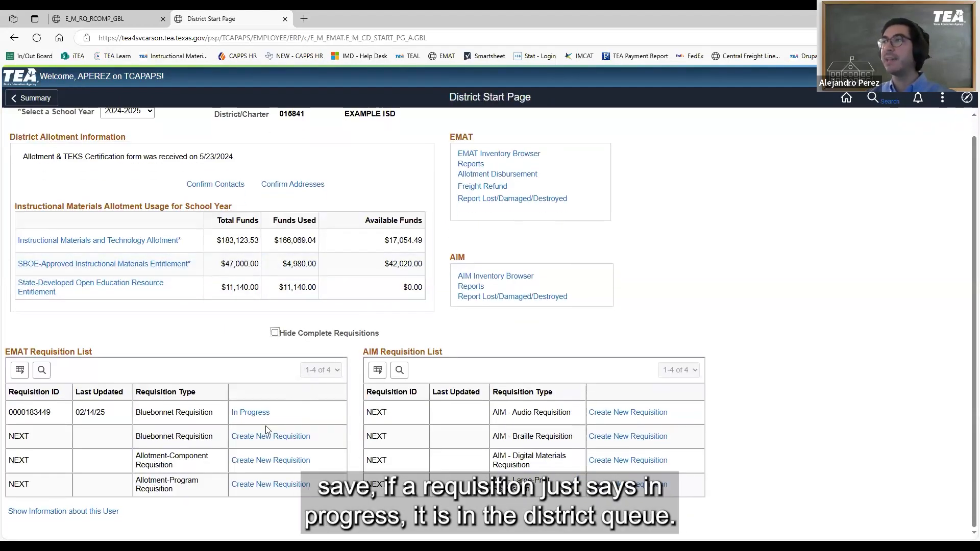
{"action": "left_click_drag", "start_coordinate": [276, 414], "coordinate": [230, 419]}
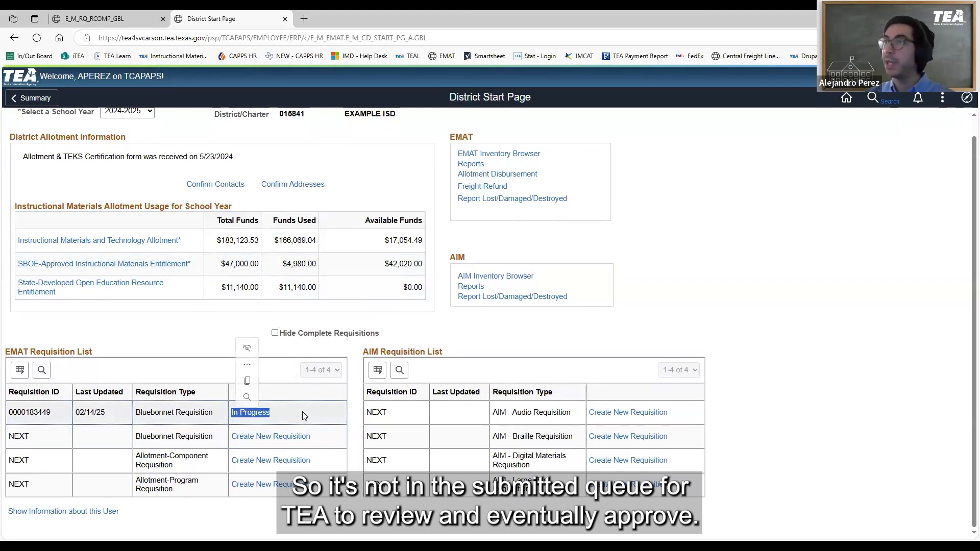
{"action": "left_click", "coordinate": [302, 412]}
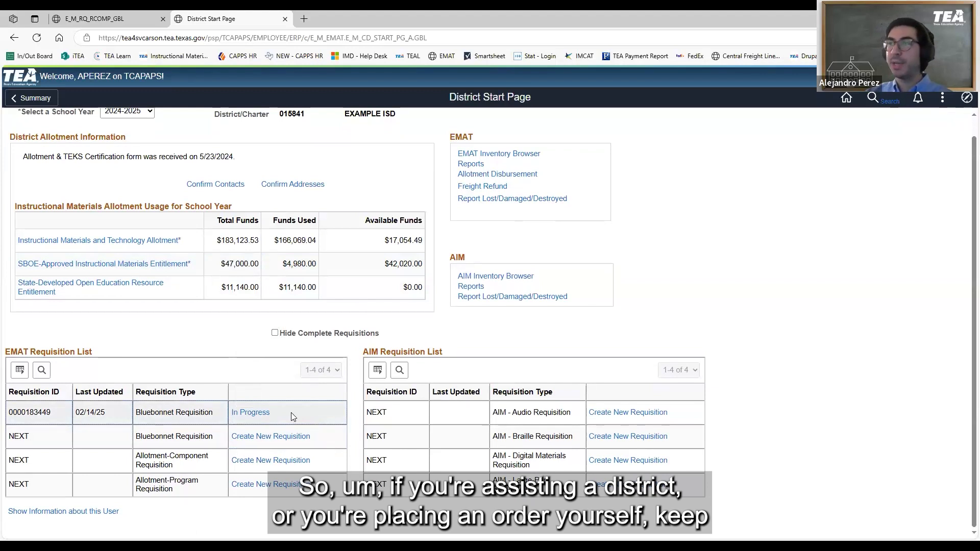
Examine the existing Bluebonnet requisition's status in the EMAT Requisition List and locate the AIM Requisition List for AIM materials
{"action": "left_click_drag", "start_coordinate": [283, 415], "coordinate": [211, 418]}
{"action": "left_click", "coordinate": [295, 422]}
{"action": "left_click_drag", "start_coordinate": [295, 425], "coordinate": [228, 423]}
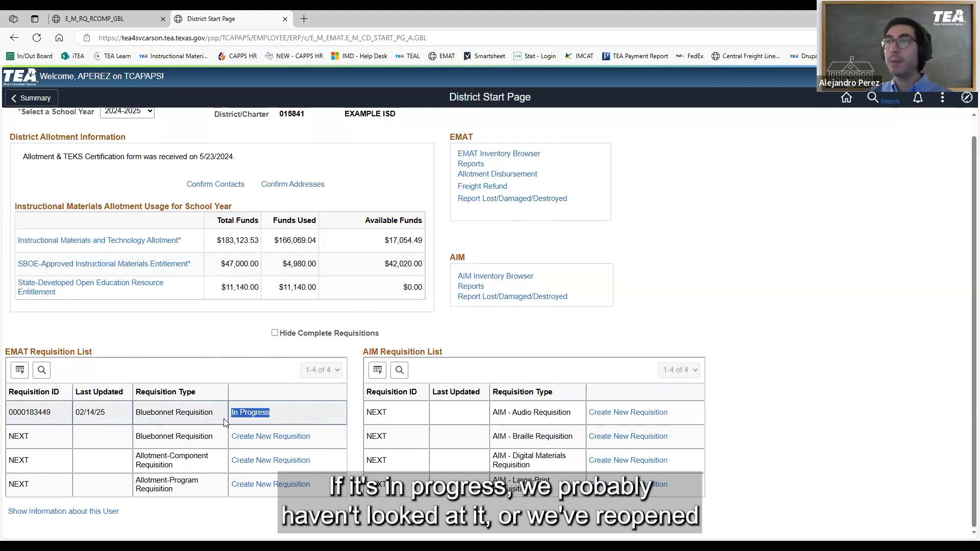
{"action": "left_click", "coordinate": [223, 417]}
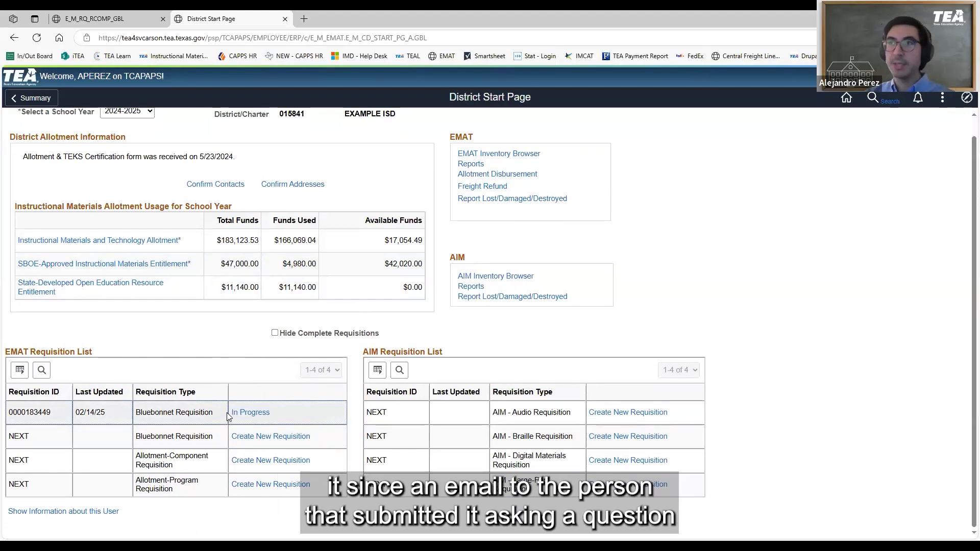
{"action": "left_click_drag", "start_coordinate": [227, 413], "coordinate": [282, 411]}
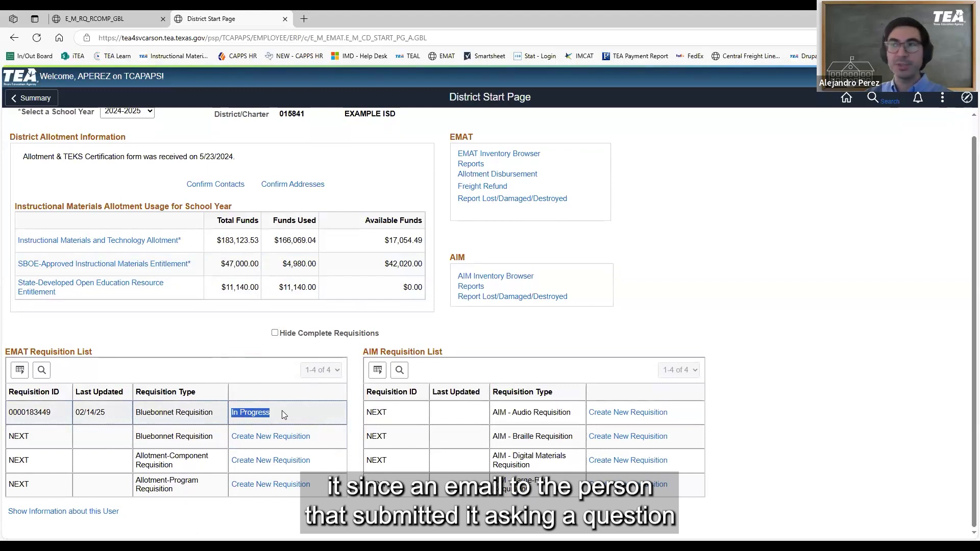
{"action": "left_click", "coordinate": [277, 413]}
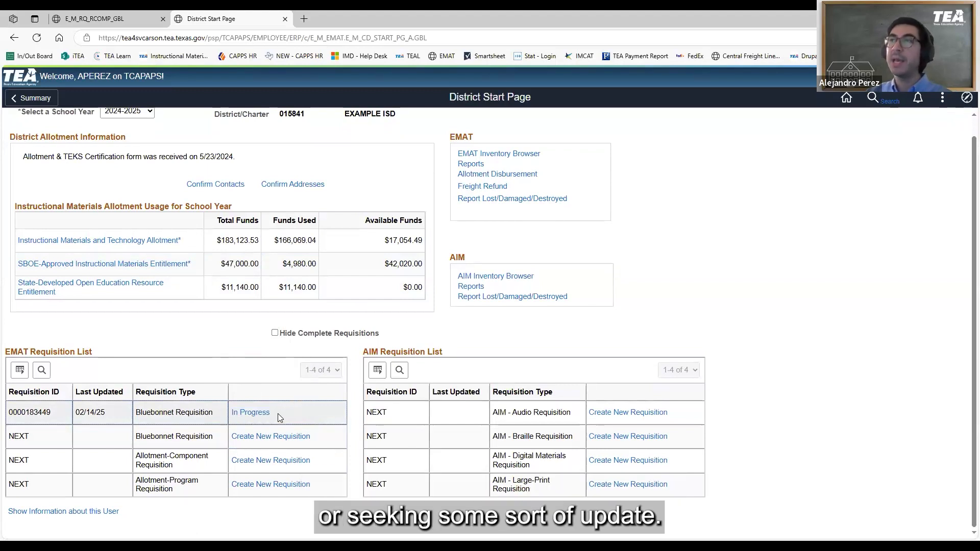
{"action": "left_click_drag", "start_coordinate": [278, 414], "coordinate": [225, 413]}
{"action": "left_click", "coordinate": [225, 412]}
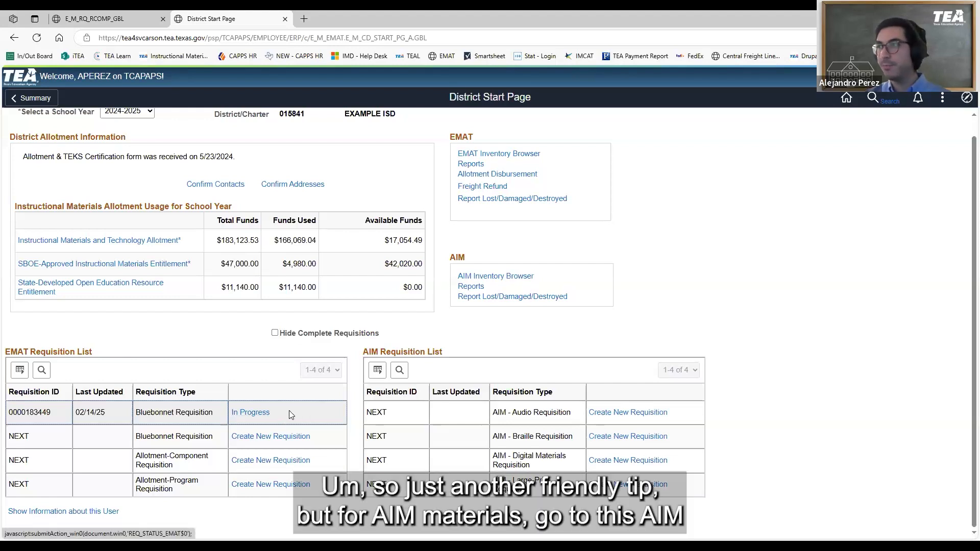
{"action": "left_click_drag", "start_coordinate": [364, 352], "coordinate": [443, 355]}
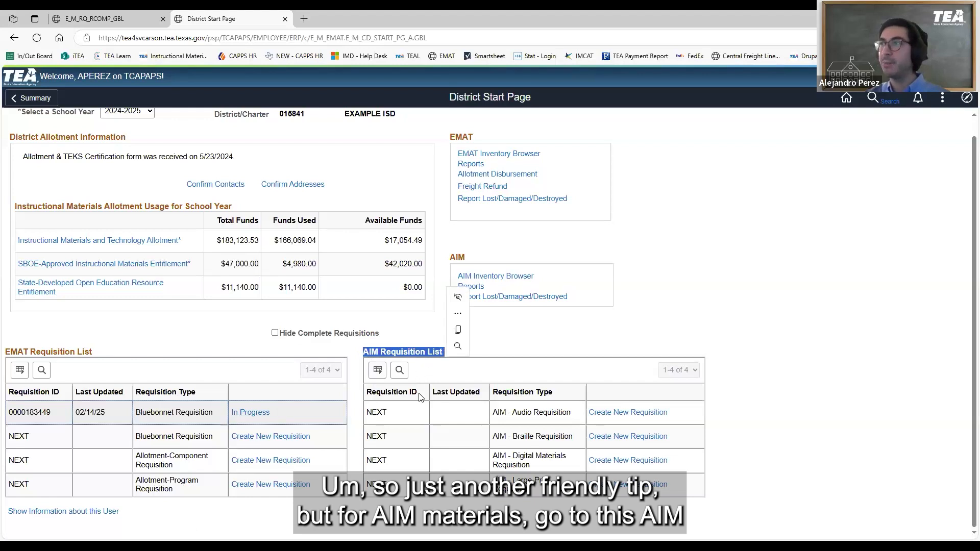